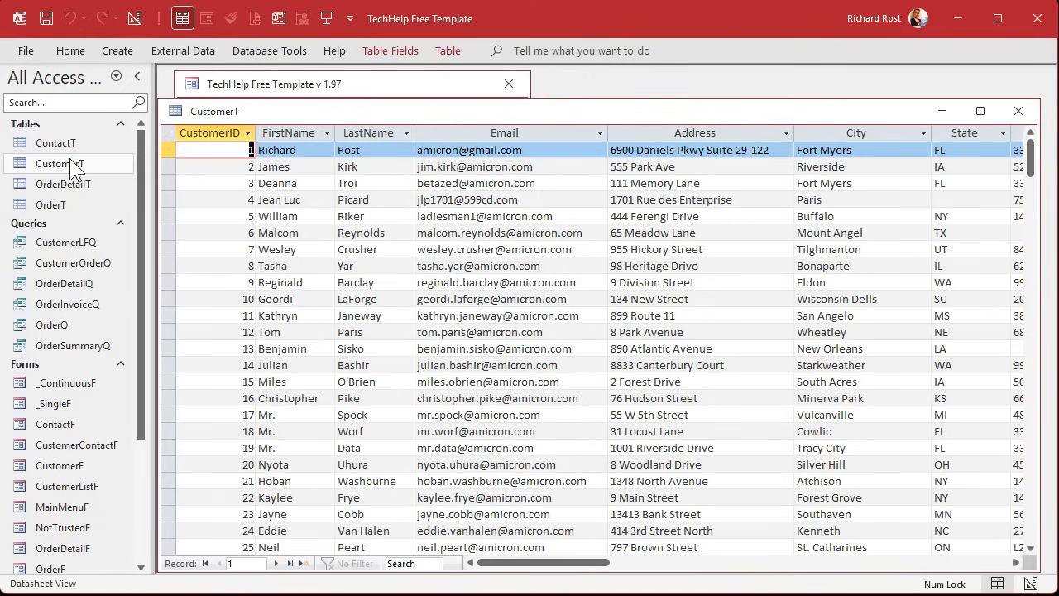
Step: Examine the CustomerSince and CreditLimit columns in the CustomerT table, closing the table when done
{"action": "left_click_drag", "start_coordinate": [513, 563], "coordinate": [710, 560]}
{"action": "left_click", "coordinate": [776, 131]}
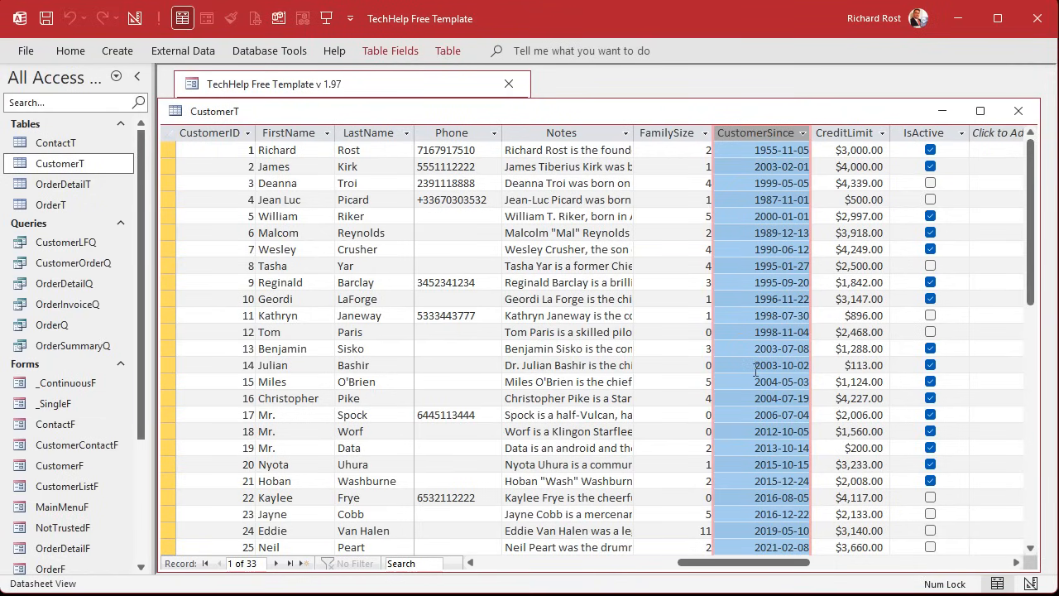
{"action": "left_click", "coordinate": [845, 132]}
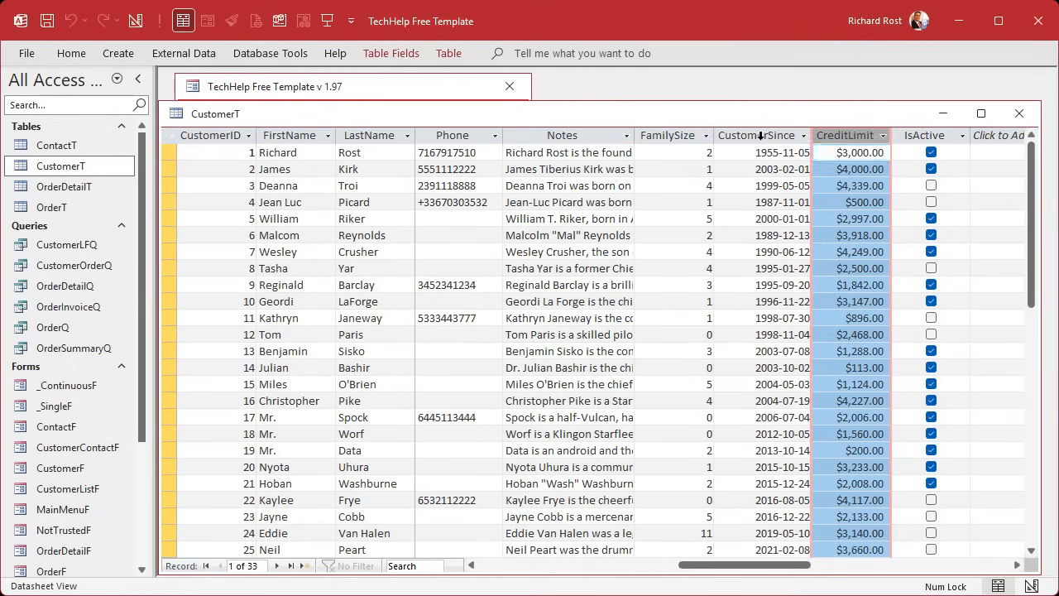
{"action": "left_click", "coordinate": [760, 135]}
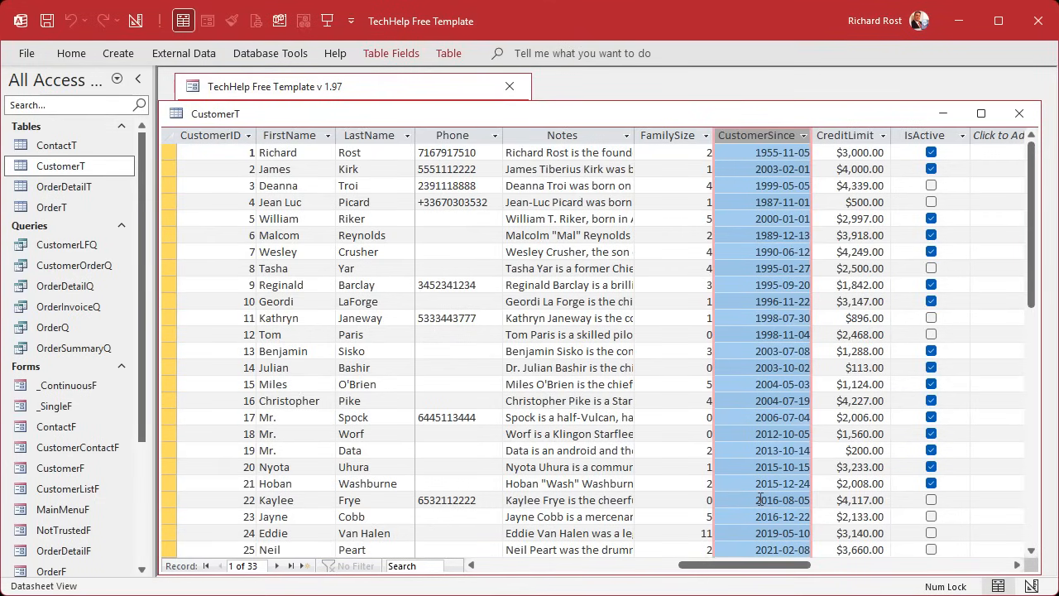
{"action": "left_click", "coordinate": [1019, 113]}
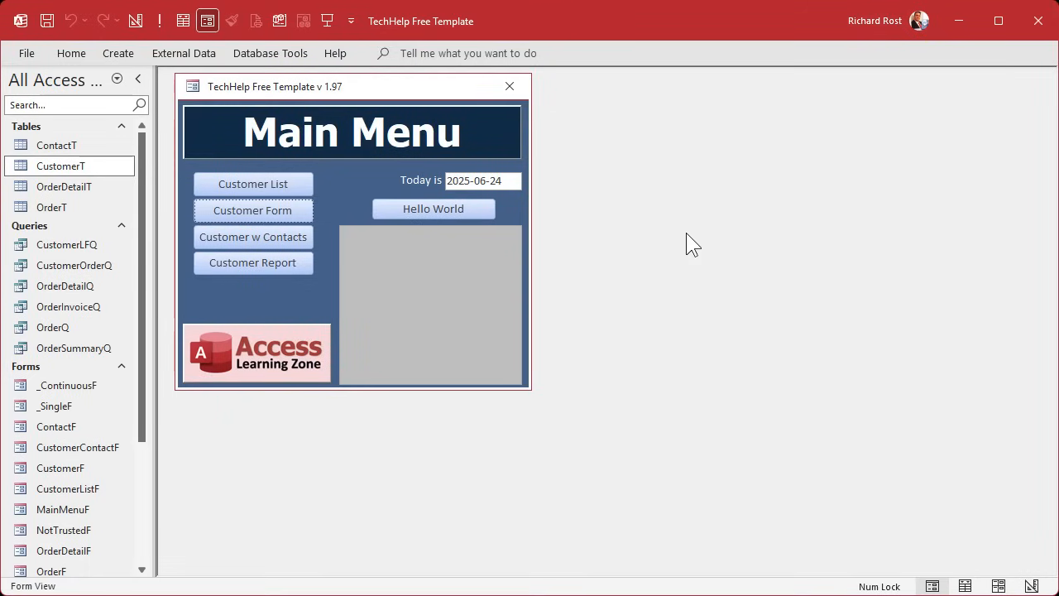
Step: Create a new query in design view based on CustomerT and enlarge the table's field list
{"action": "left_click", "coordinate": [131, 54]}
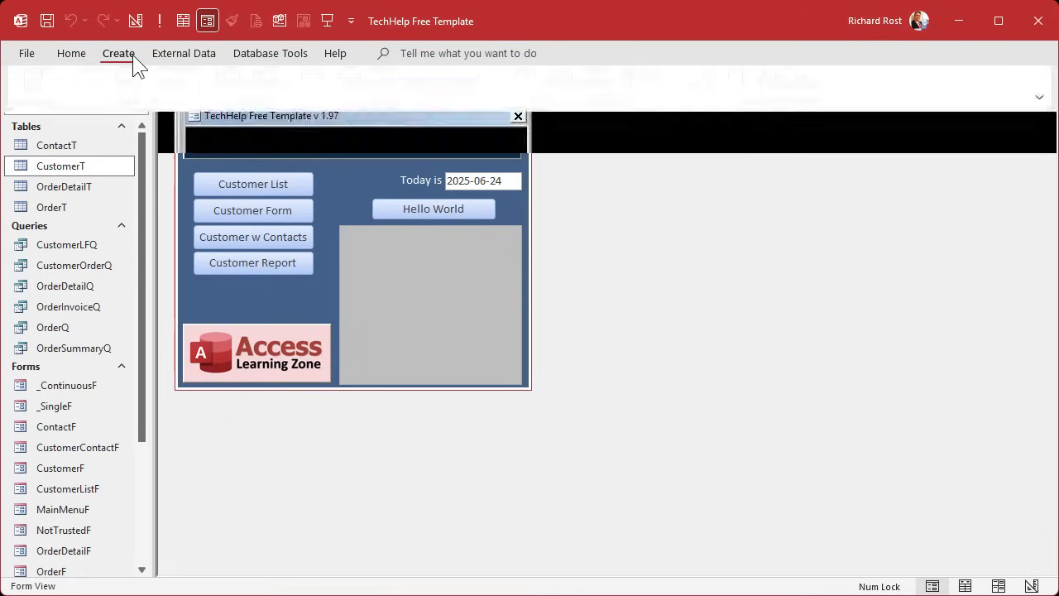
{"action": "left_click", "coordinate": [270, 97]}
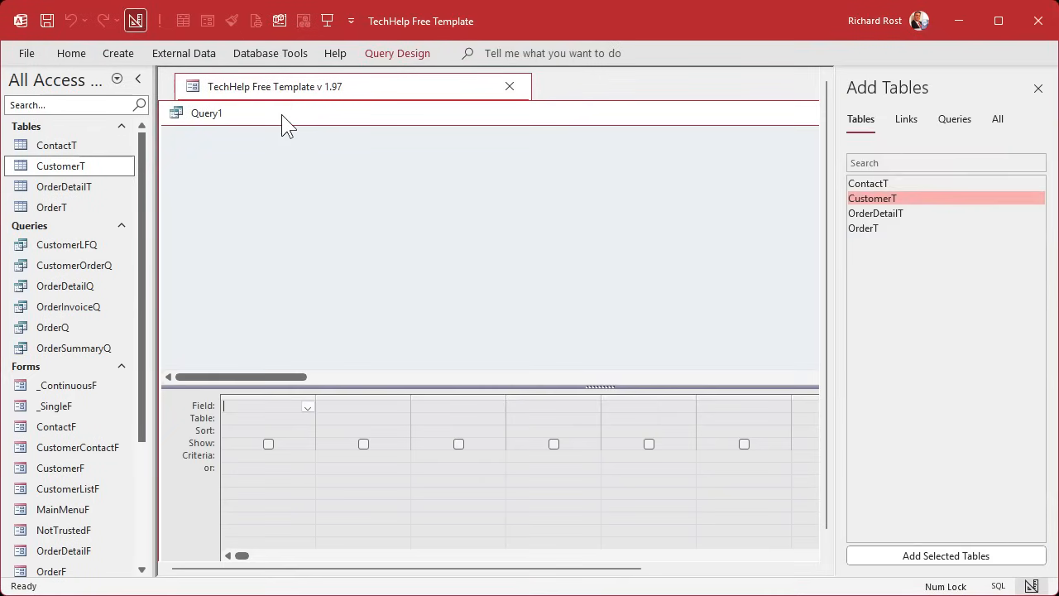
{"action": "double_click", "coordinate": [884, 202]}
{"action": "left_click_drag", "start_coordinate": [326, 236], "coordinate": [387, 320]}
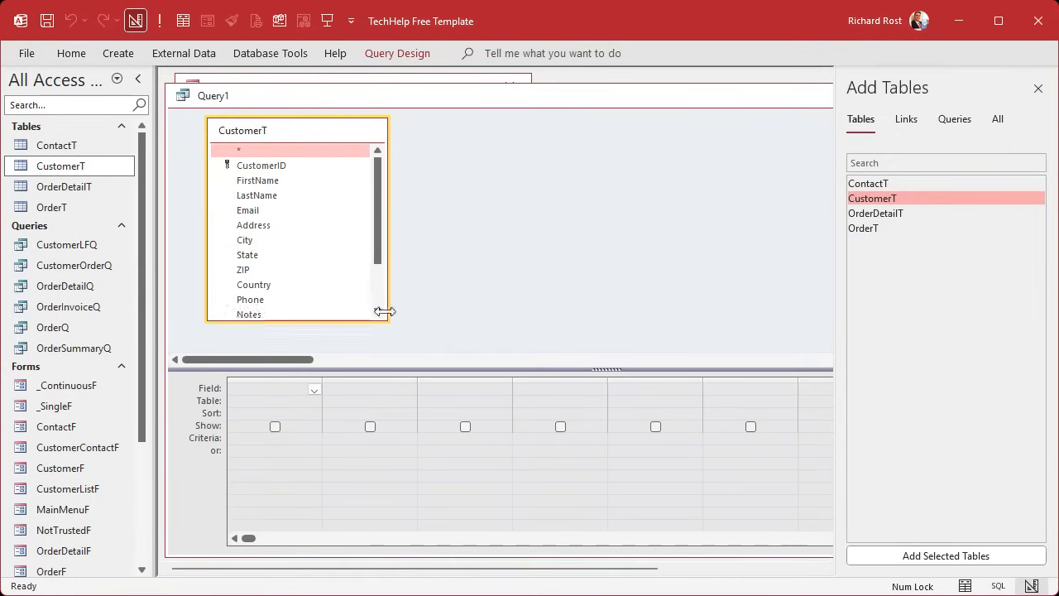
Step: Add the CustomerSince field to the query with the alias D
{"action": "scroll", "coordinate": [374, 228], "scroll_direction": "down", "scroll_amount": 1}
{"action": "scroll", "coordinate": [389, 278], "scroll_direction": "down", "scroll_amount": 1}
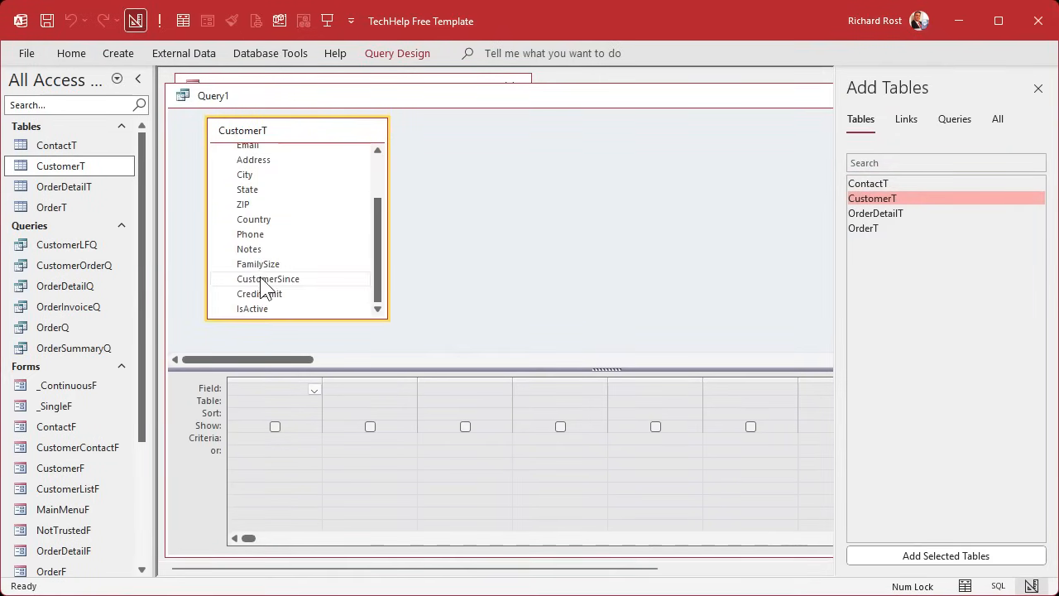
{"action": "double_click", "coordinate": [263, 281]}
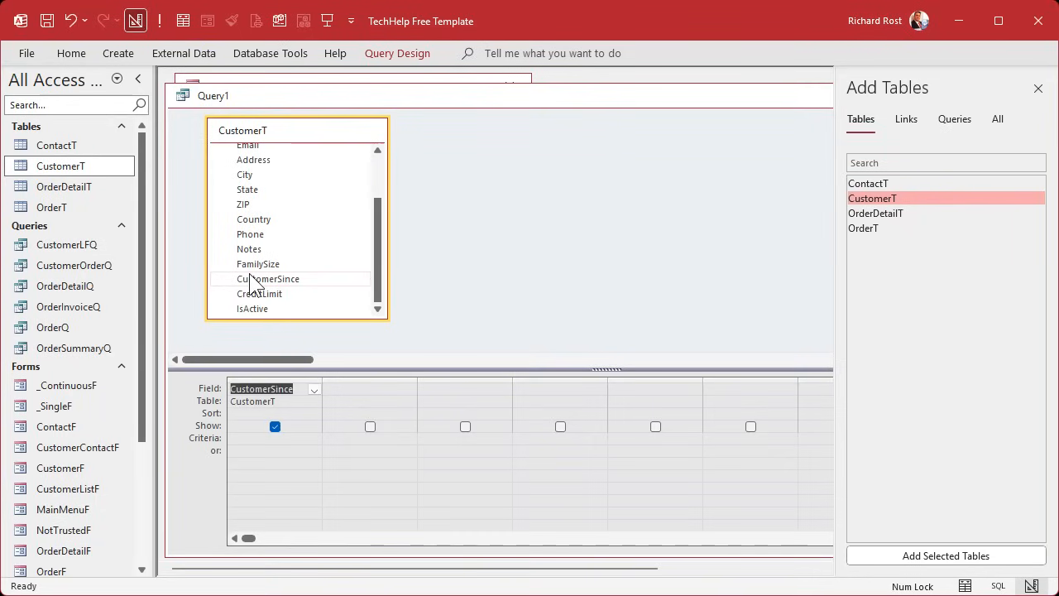
{"action": "left_click", "coordinate": [239, 389]}
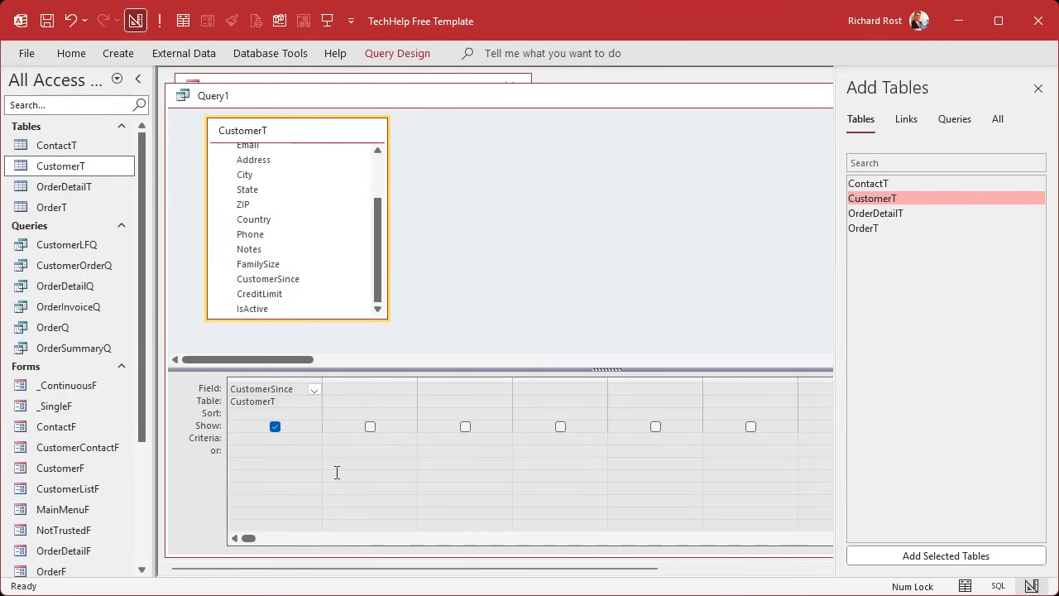
{"action": "type", "text": "D:"}
{"action": "key", "text": "Tab"}
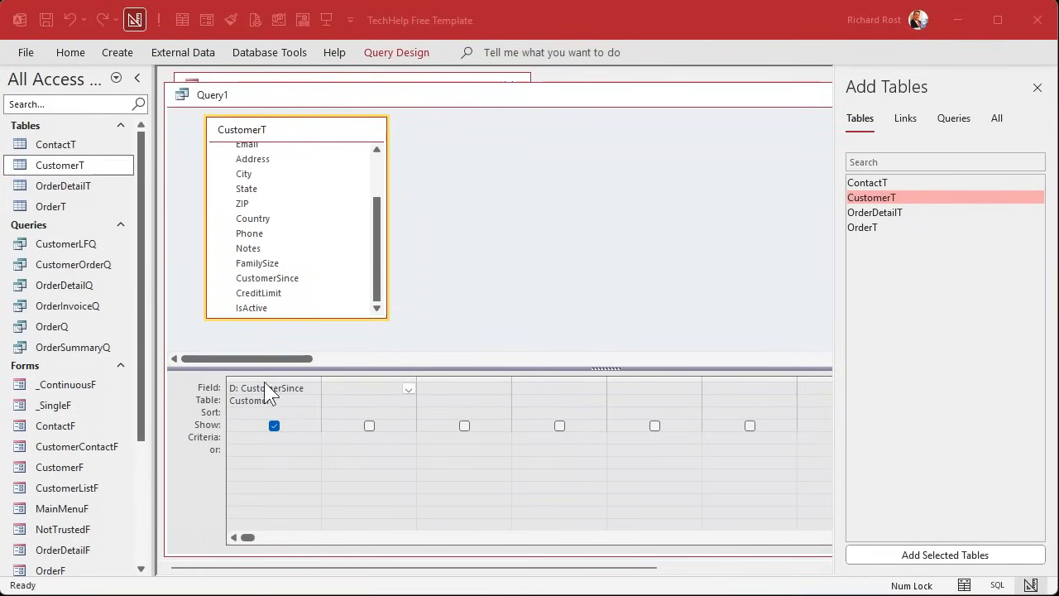
Step: Add a calculated field Q: DatePart("q",D) in a widened second column, with the Add Tables pane closed
{"action": "left_click", "coordinate": [361, 391]}
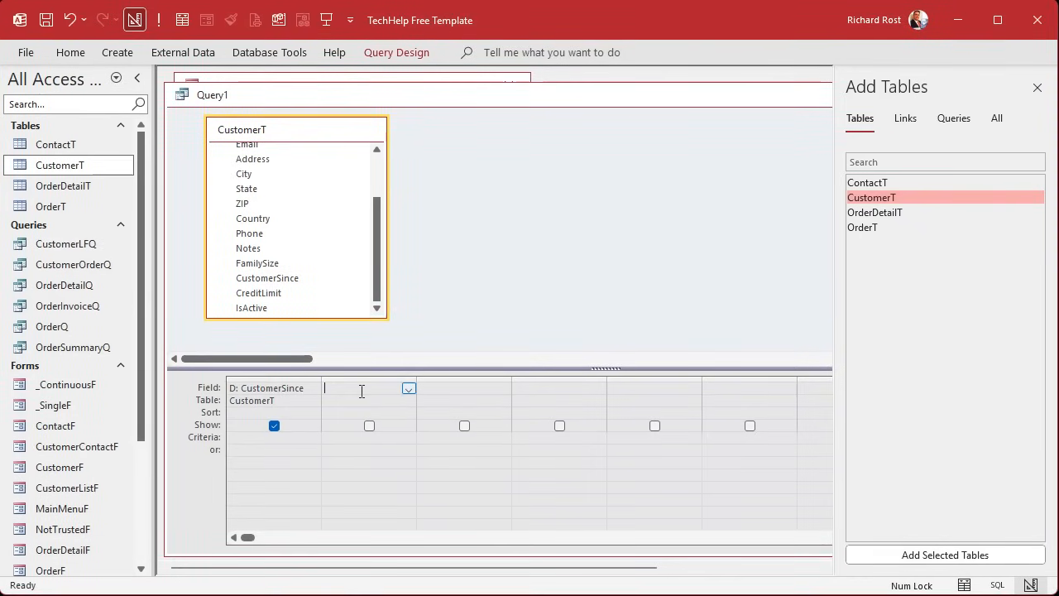
{"action": "left_click_drag", "start_coordinate": [418, 377], "coordinate": [553, 373]}
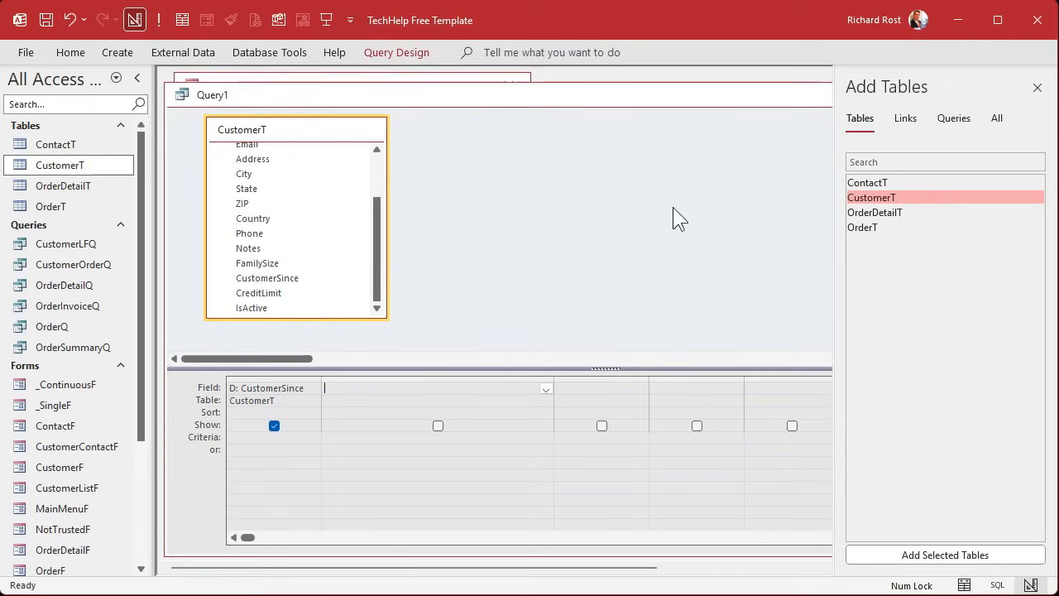
{"action": "left_click", "coordinate": [1037, 87]}
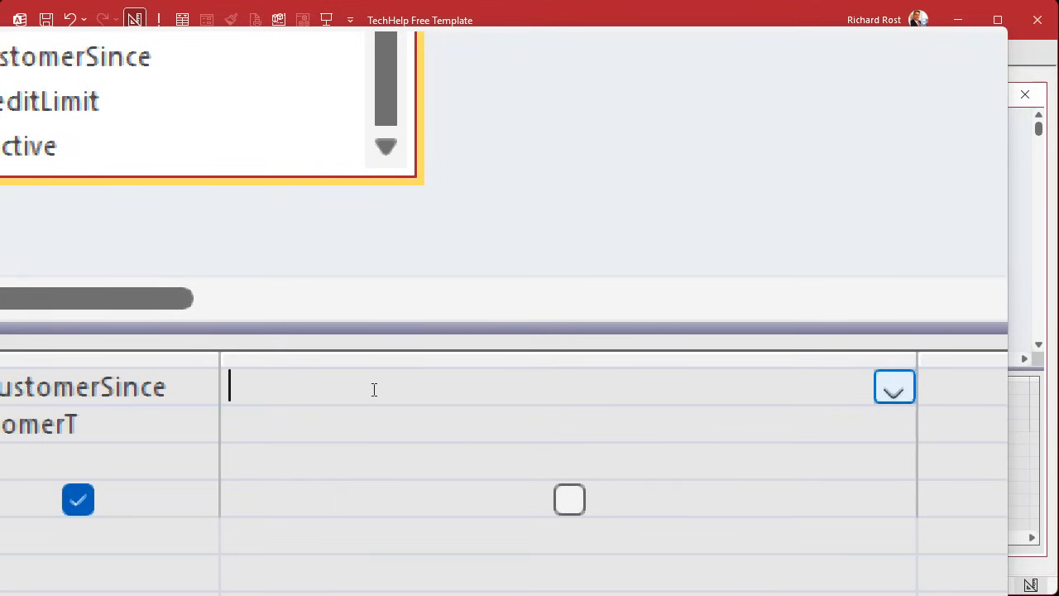
{"action": "type", "text": "Q: Da"}
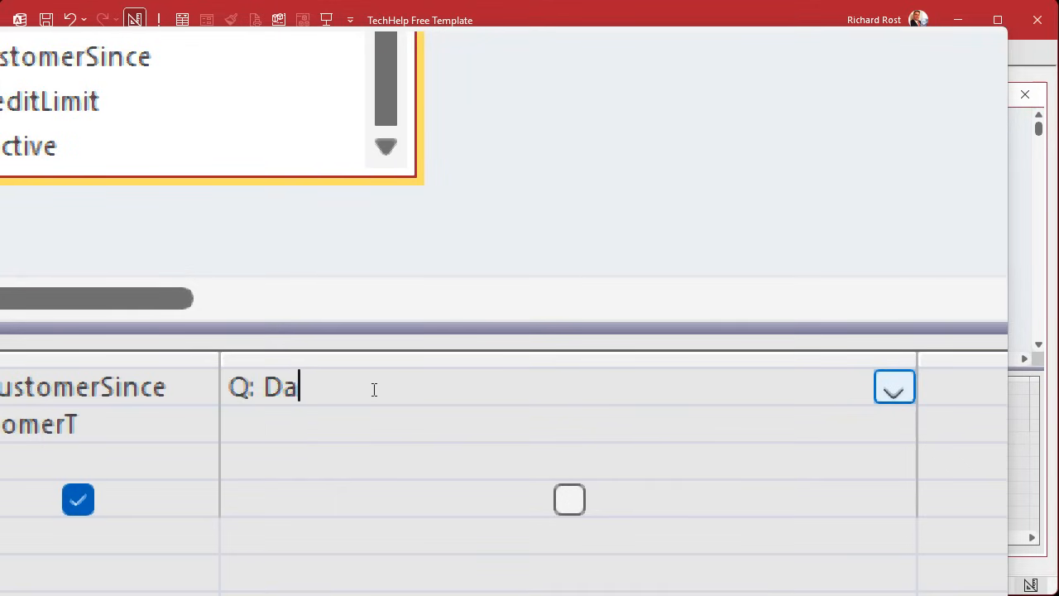
{"action": "type", "text": "tePart("}
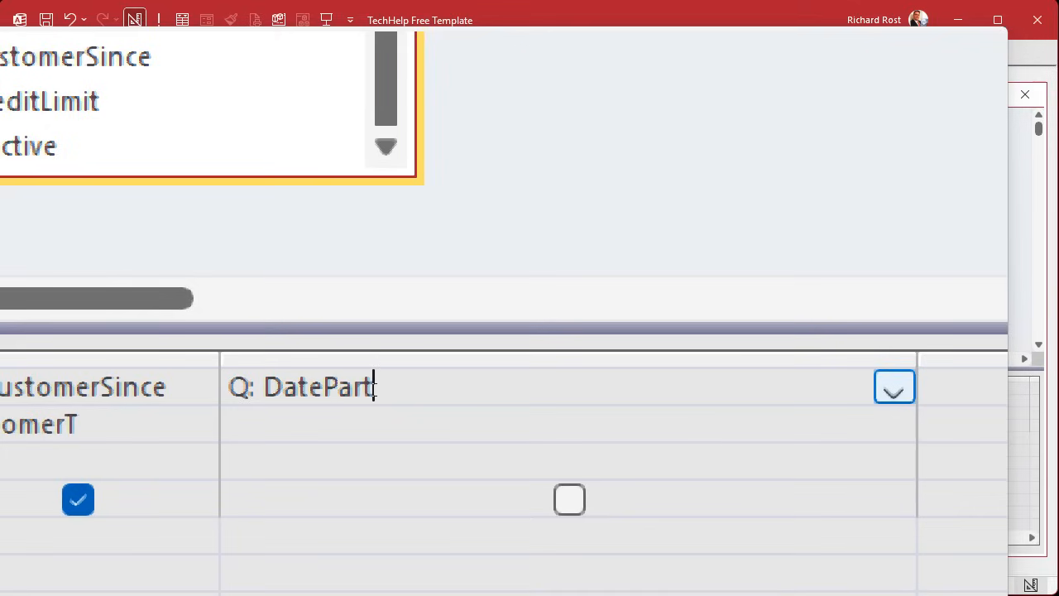
{"action": "type", "text": "\"q\",D)"}
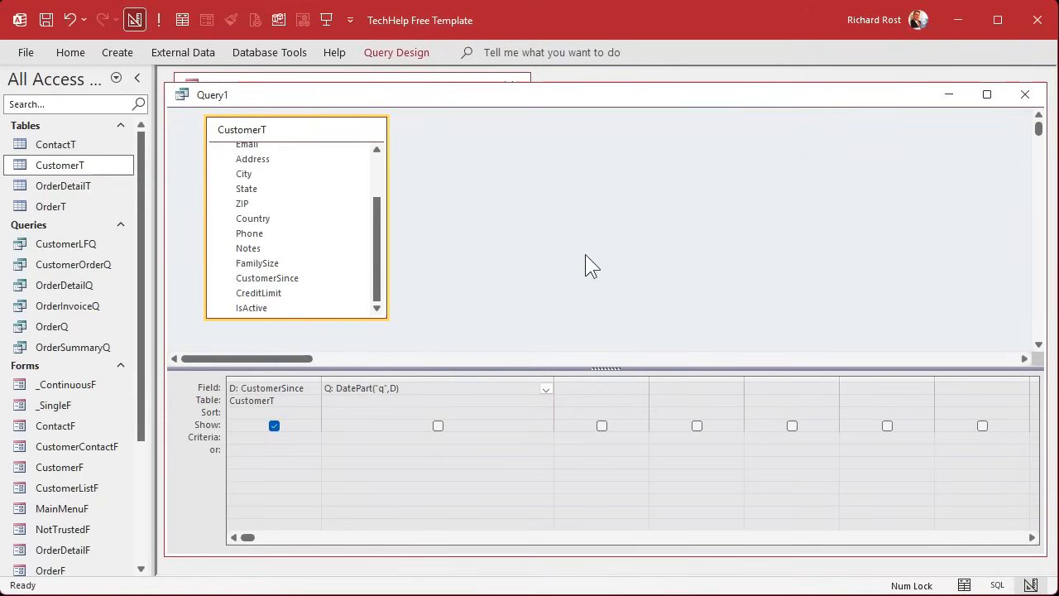
Step: Run the query and check the Q value against the date in the first few records
{"action": "left_click", "coordinate": [159, 21]}
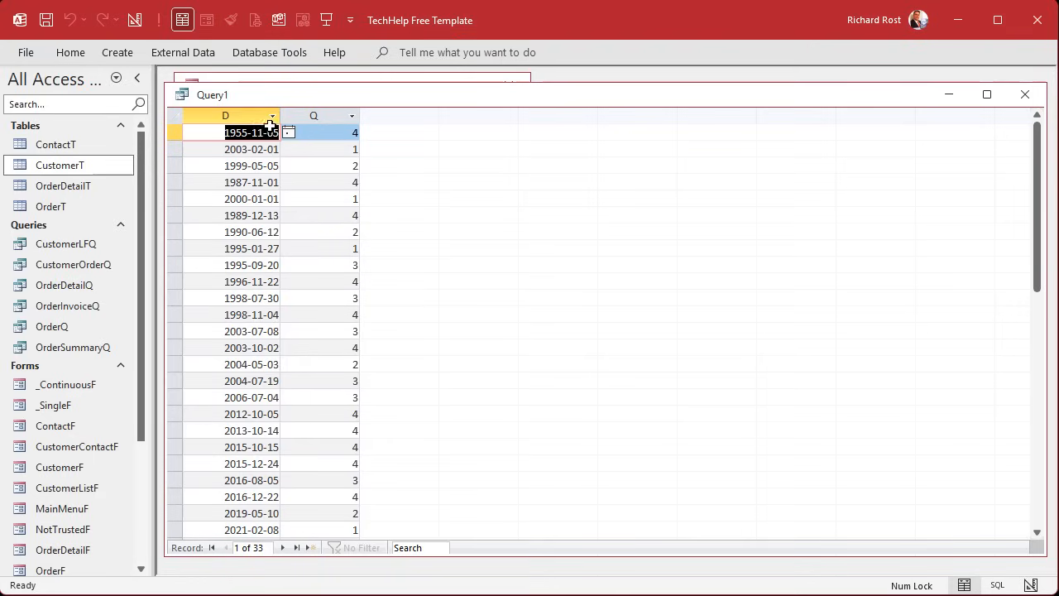
{"action": "left_click", "coordinate": [337, 149]}
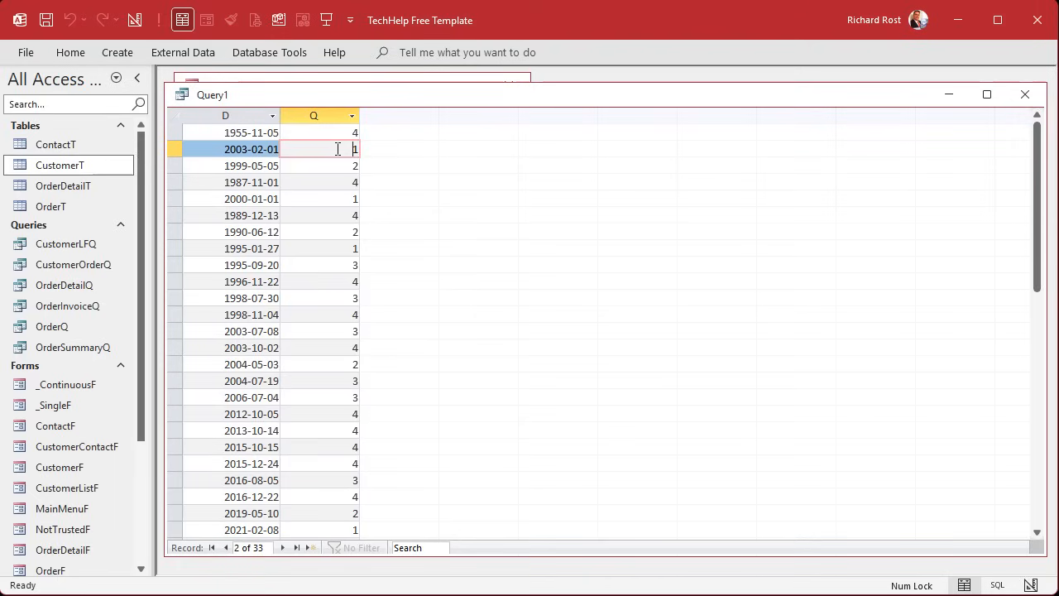
{"action": "left_click", "coordinate": [340, 167]}
{"action": "left_click", "coordinate": [342, 183]}
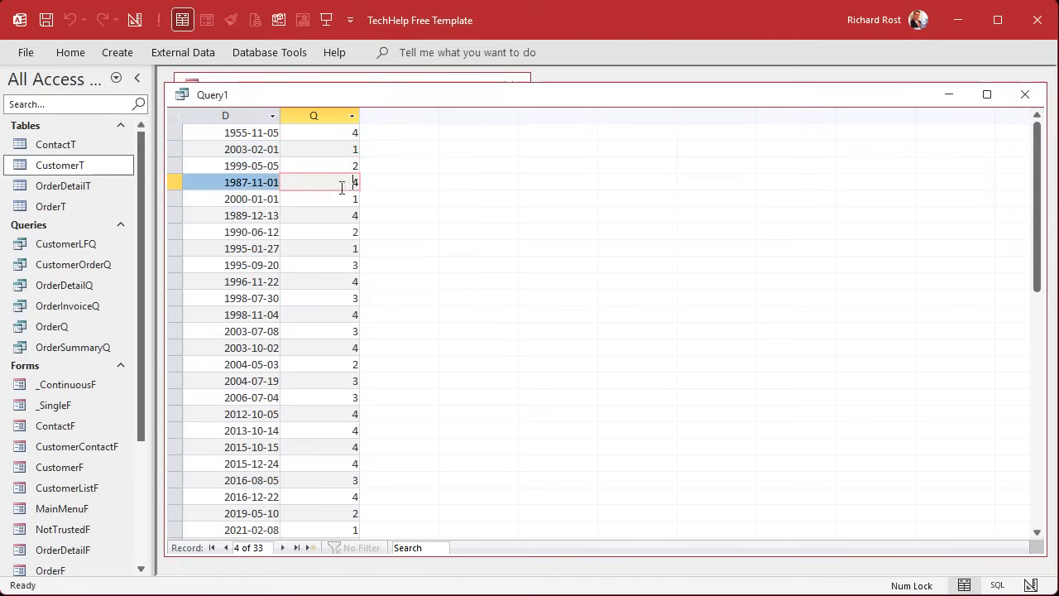
{"action": "left_click", "coordinate": [338, 200]}
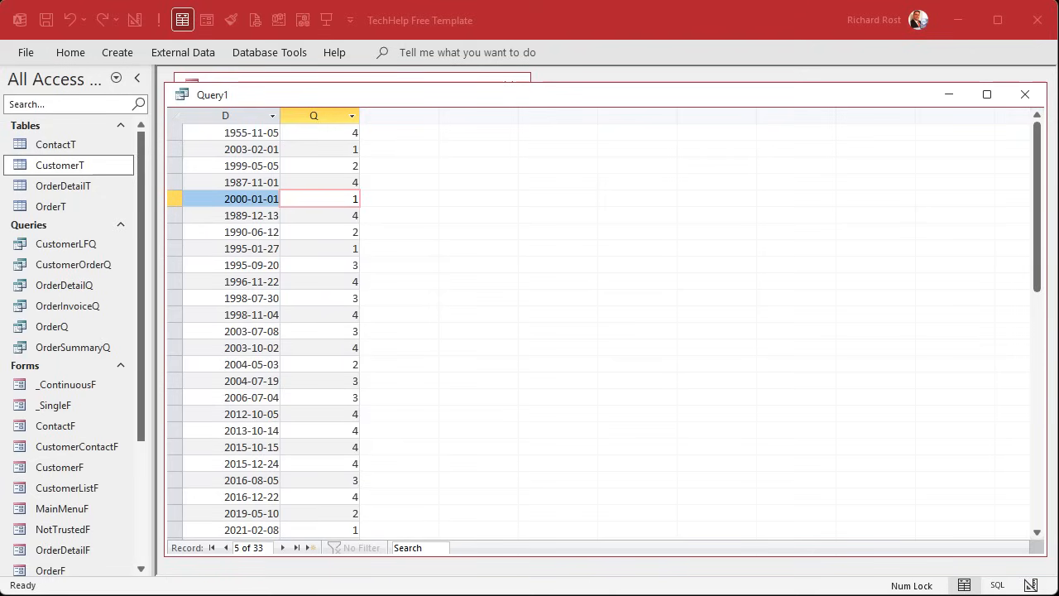
Step: Add a calculated field NewQ: Q-1 in a widened third column of the query design and run the query
{"action": "left_click", "coordinate": [335, 92]}
{"action": "right_click", "coordinate": [339, 92]}
{"action": "left_click", "coordinate": [400, 178]}
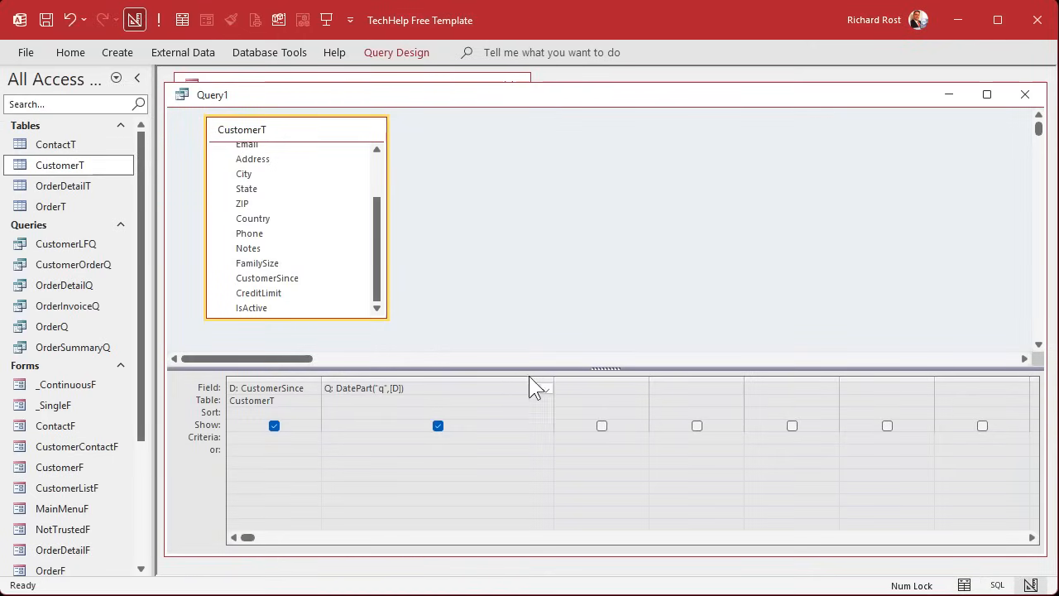
{"action": "left_click_drag", "start_coordinate": [552, 379], "coordinate": [436, 381]}
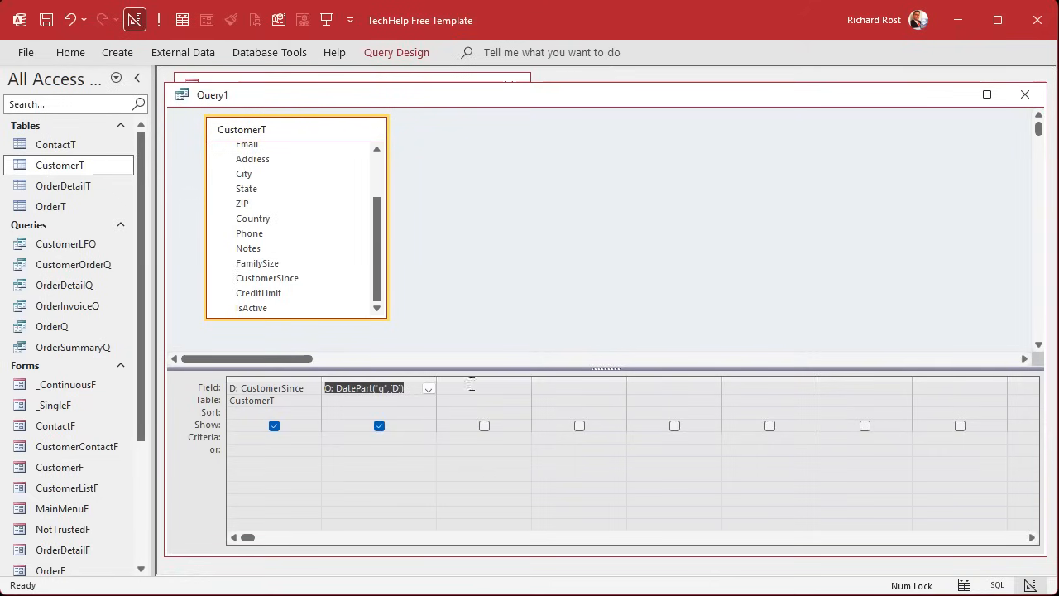
{"action": "left_click_drag", "start_coordinate": [531, 380], "coordinate": [596, 379]}
{"action": "left_click", "coordinate": [498, 388]}
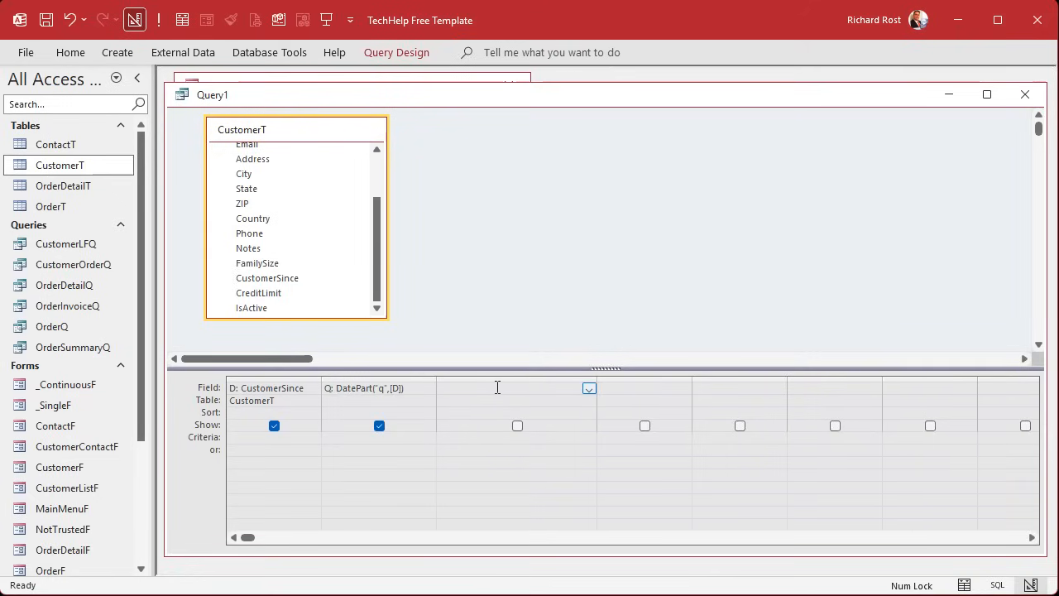
{"action": "key", "text": "shift+F2"}
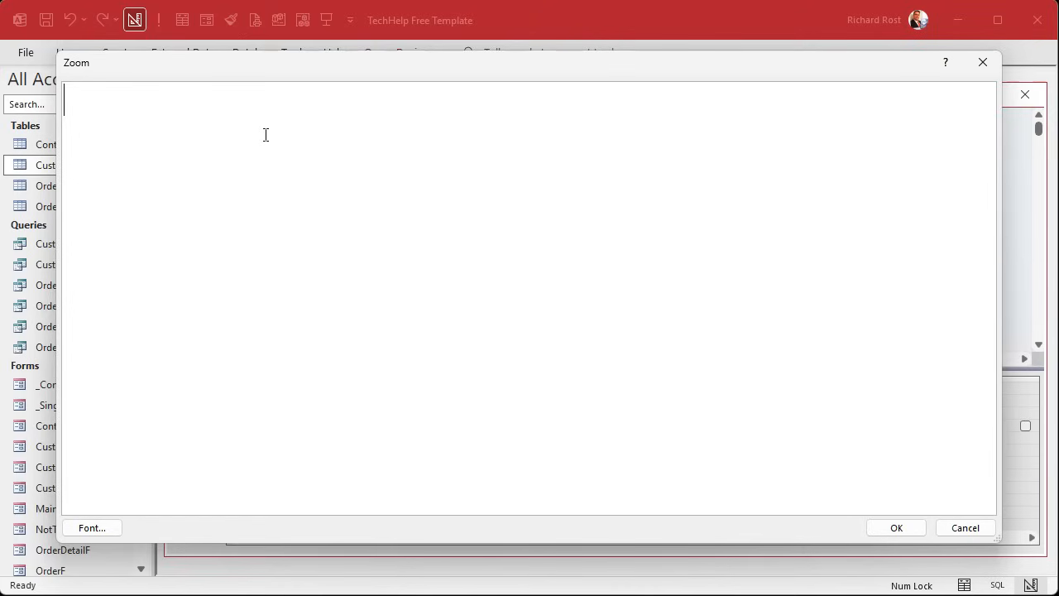
{"action": "type", "text": "NewQ:"}
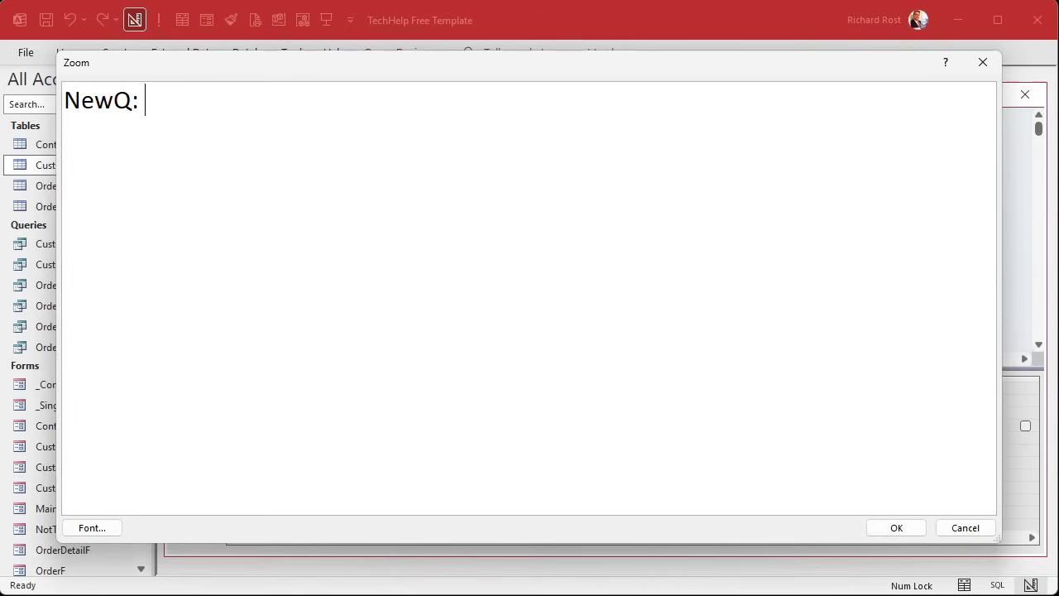
{"action": "type", "text": " Q-1"}
{"action": "left_click", "coordinate": [896, 529]}
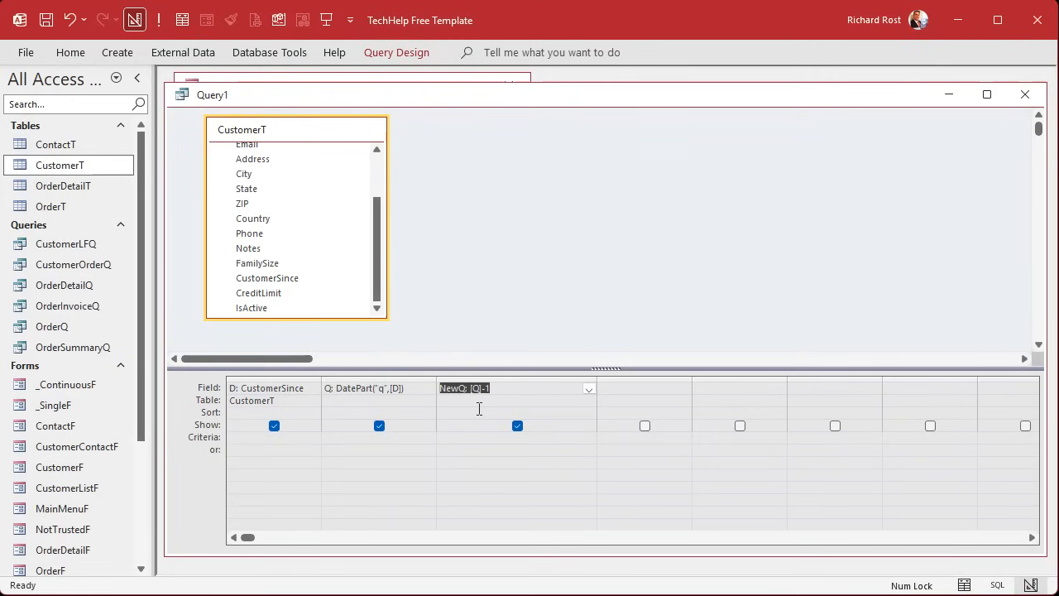
{"action": "left_click", "coordinate": [179, 21]}
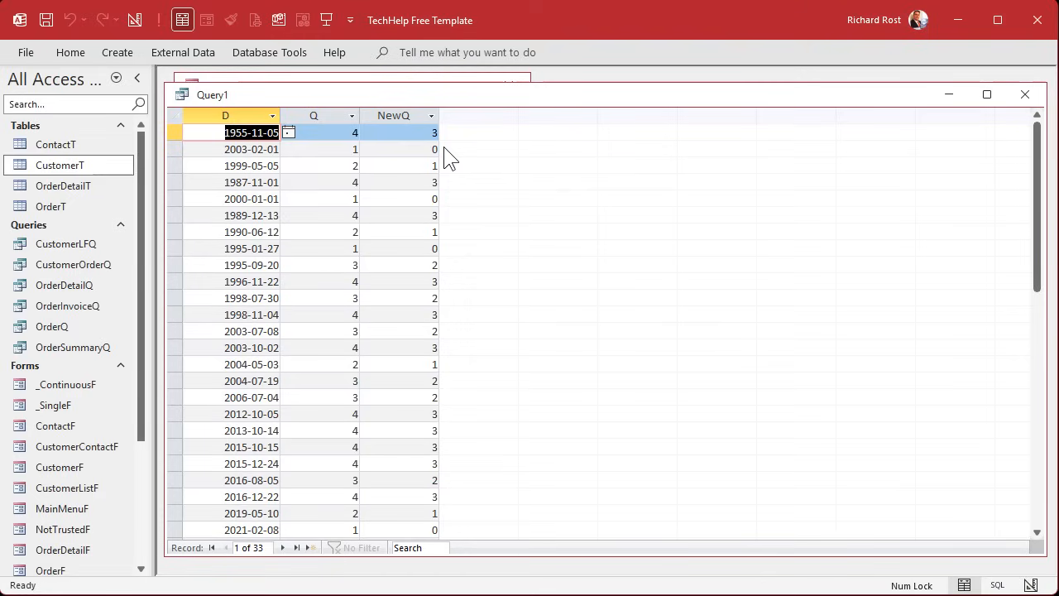
Step: Change the NewQ expression to IIF(Q=1,4,[Q]-1) and run the query again
{"action": "left_click", "coordinate": [134, 19]}
{"action": "left_click", "coordinate": [507, 387]}
{"action": "key", "text": "shift+F2"}
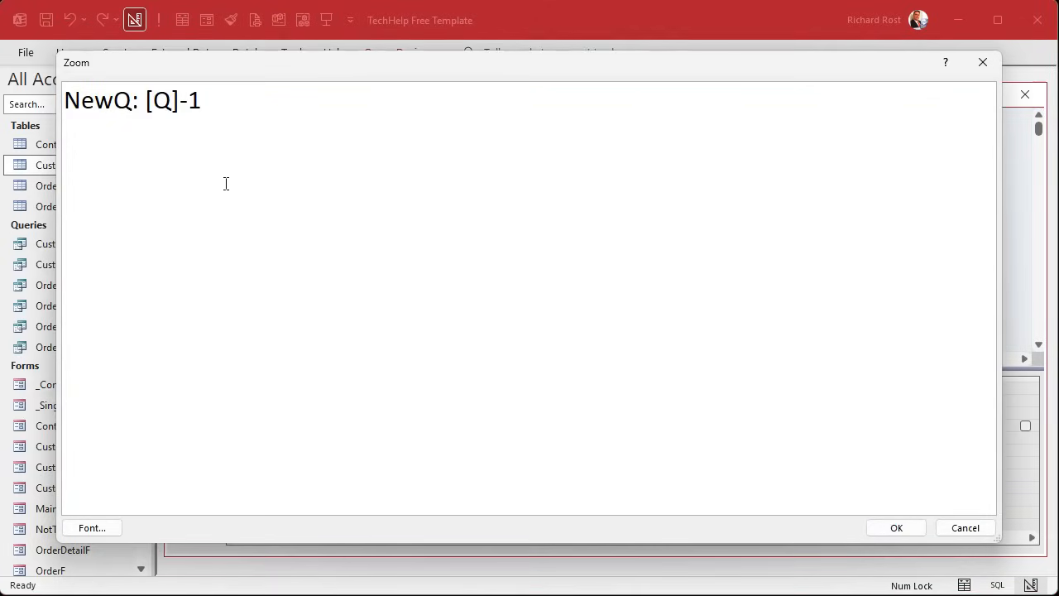
{"action": "left_click", "coordinate": [144, 101]}
{"action": "type", "text": "IIF(Q=1"}
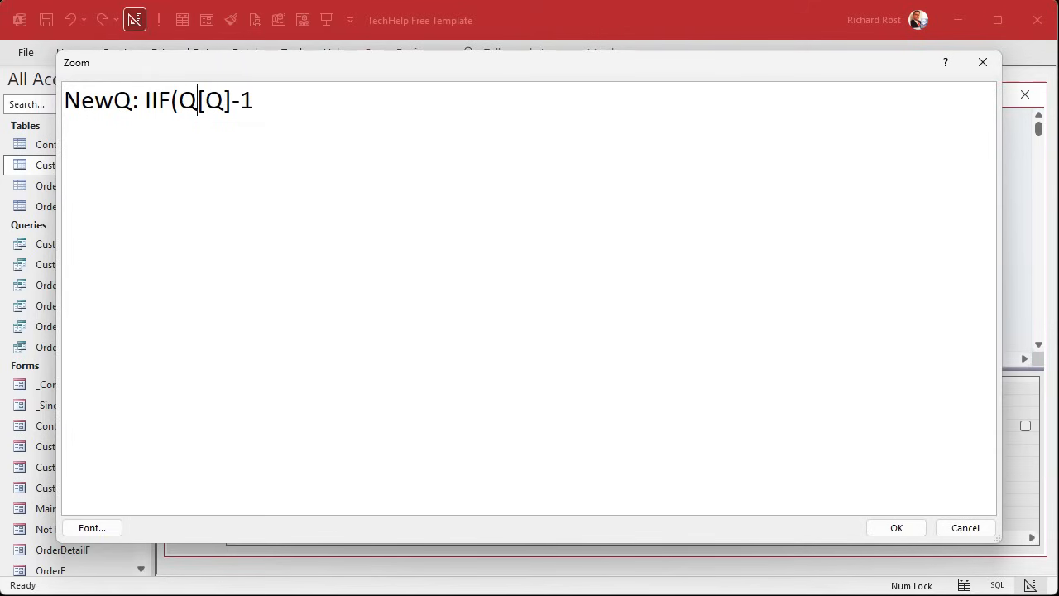
{"action": "type", "text": ","}
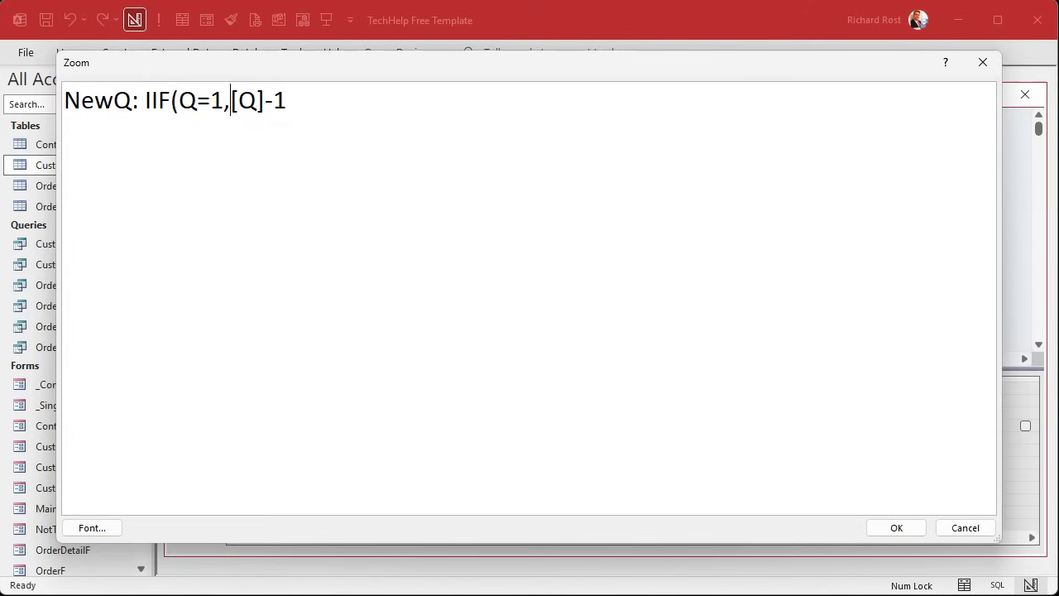
{"action": "type", "text": "4,"}
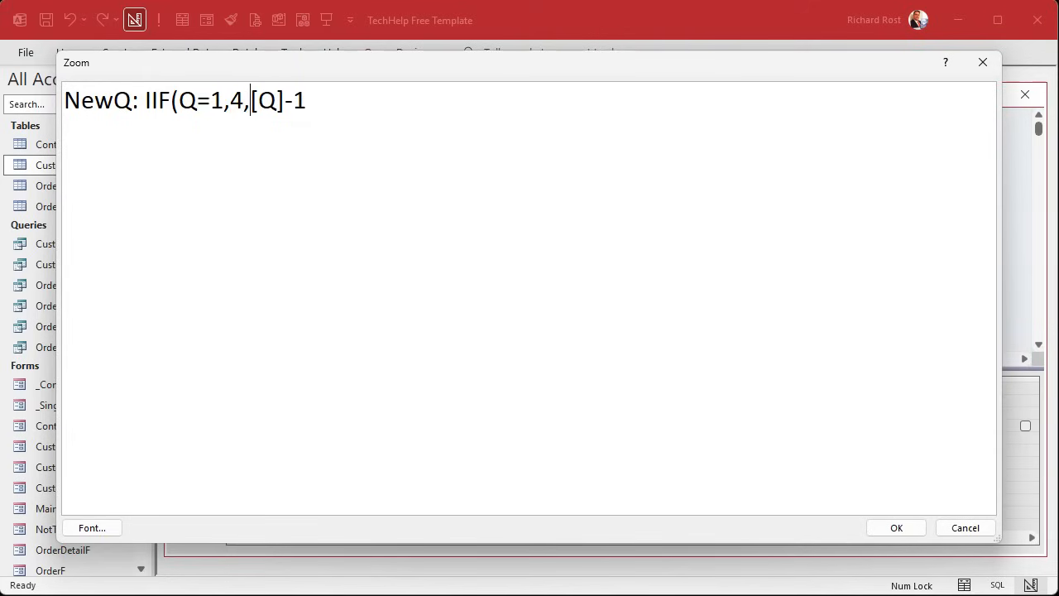
{"action": "key", "text": "End"}
{"action": "type", "text": ")"}
{"action": "left_click", "coordinate": [902, 529]}
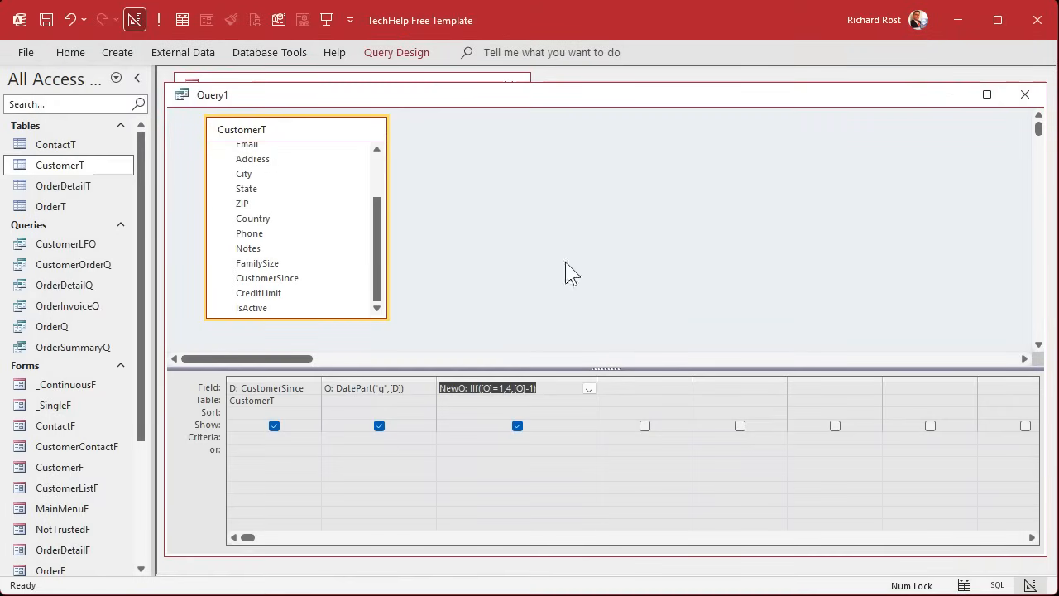
{"action": "left_click", "coordinate": [158, 20]}
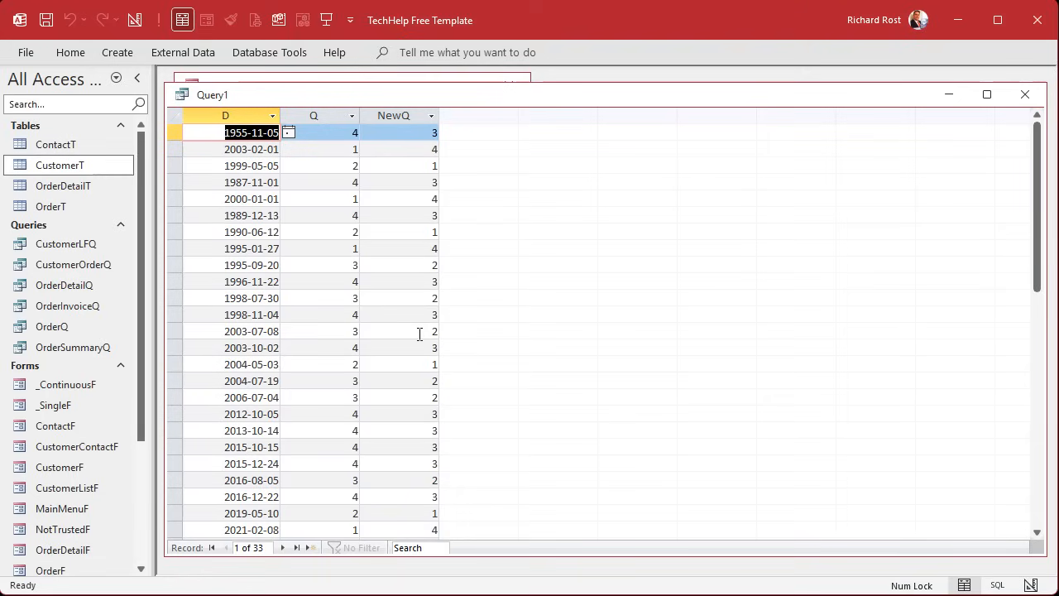
Step: Return to the query design and review the NewQ expression in the Zoom window without changing it
{"action": "left_click", "coordinate": [142, 25]}
{"action": "left_click", "coordinate": [534, 388]}
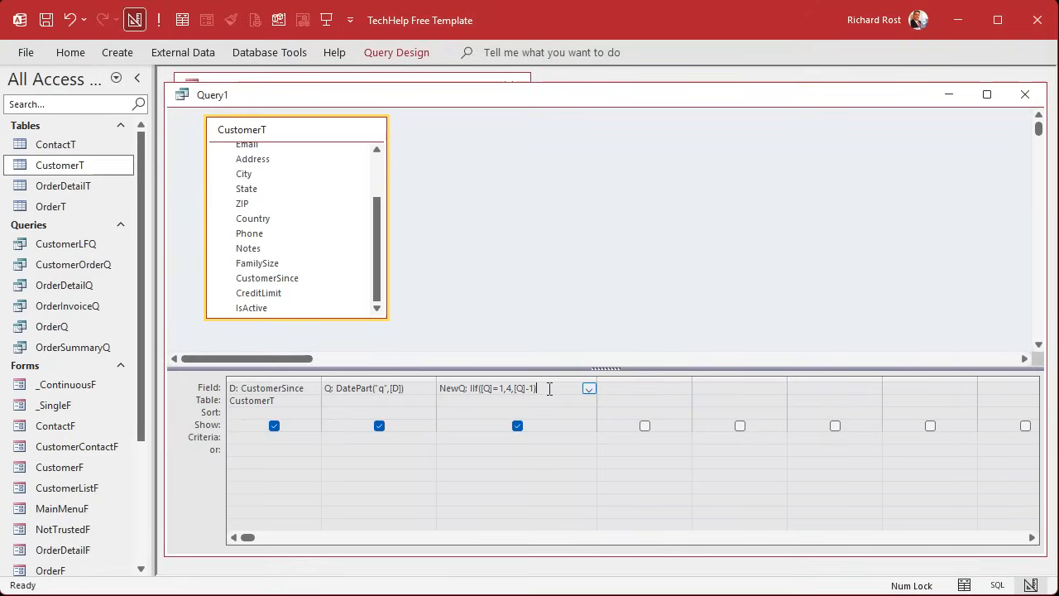
{"action": "key", "text": "shift+F2"}
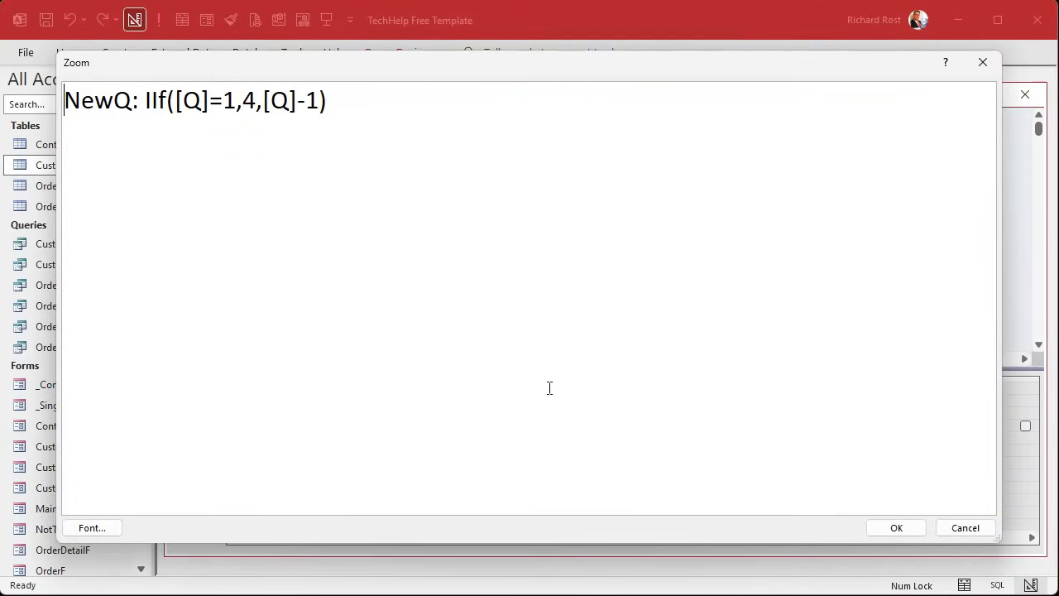
{"action": "left_click", "coordinate": [894, 529]}
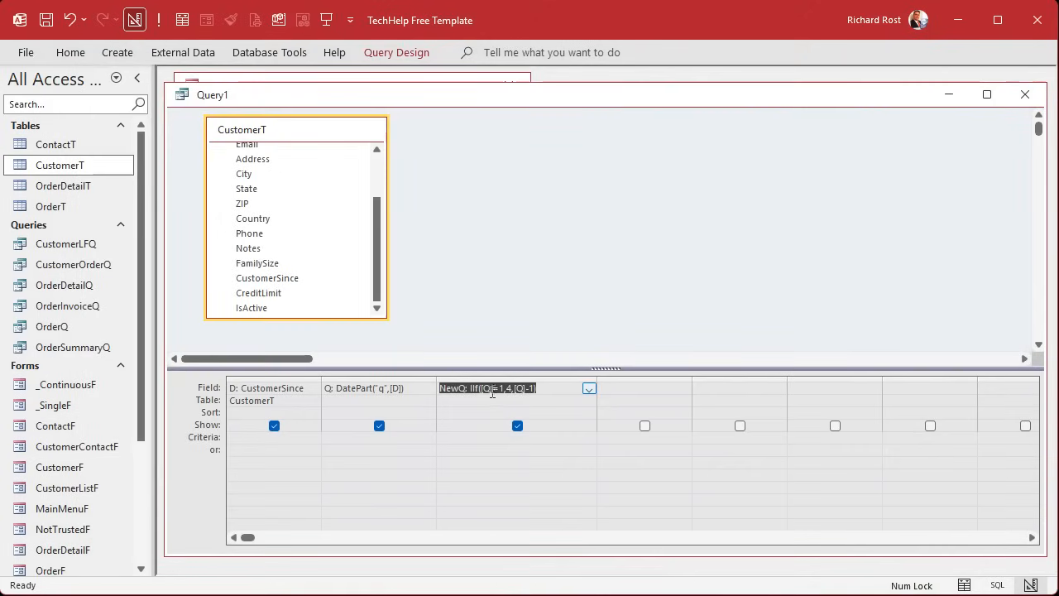
Step: Add the calculated fields M: Month(D) and DY: Day(D) in the fourth and fifth columns of the query design
{"action": "left_click", "coordinate": [626, 388]}
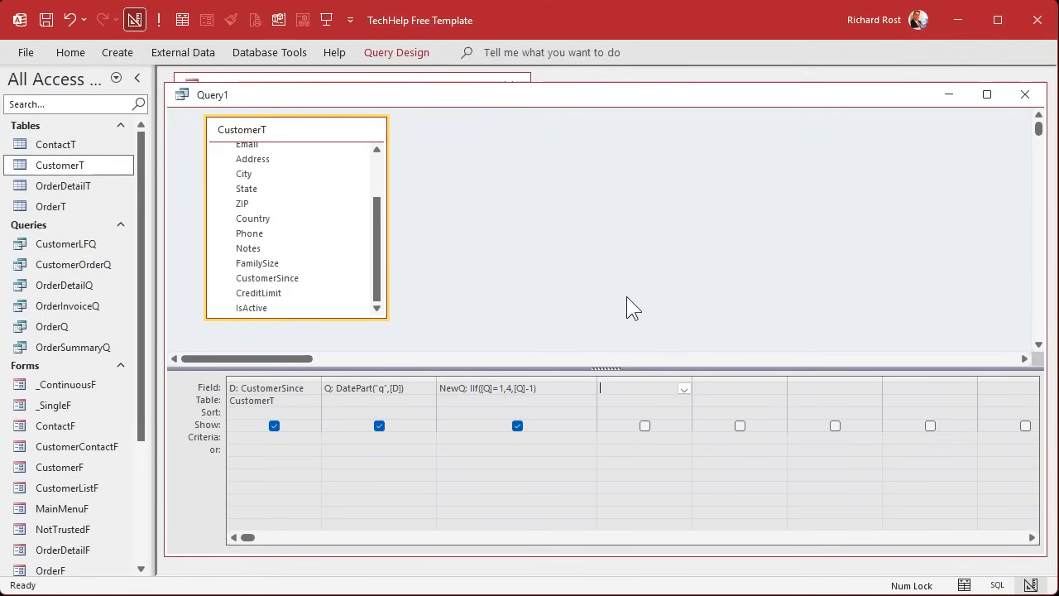
{"action": "key", "text": "shift+F2"}
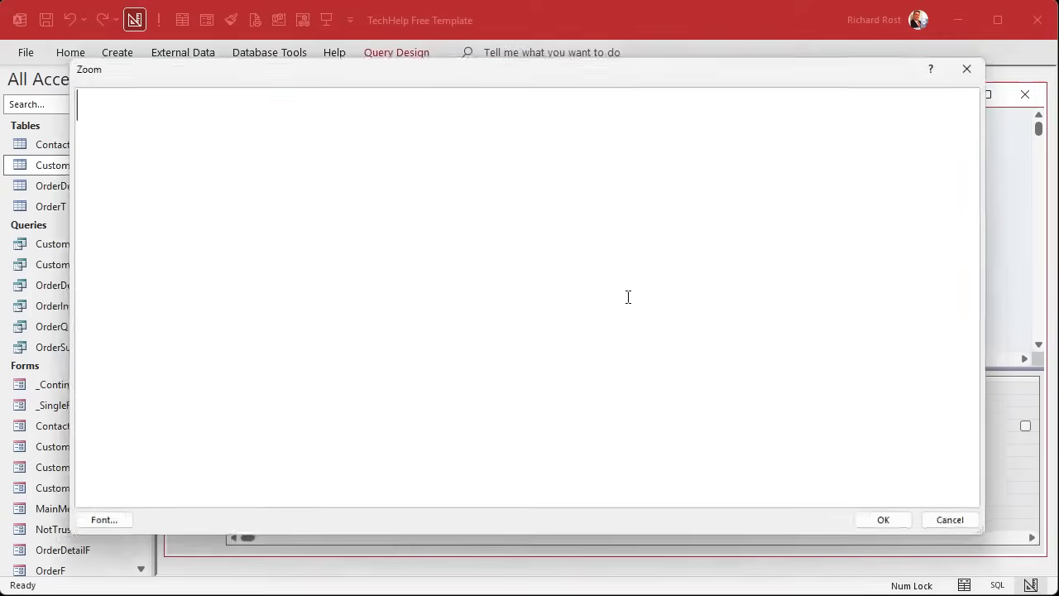
{"action": "type", "text": "M:Month(D)"}
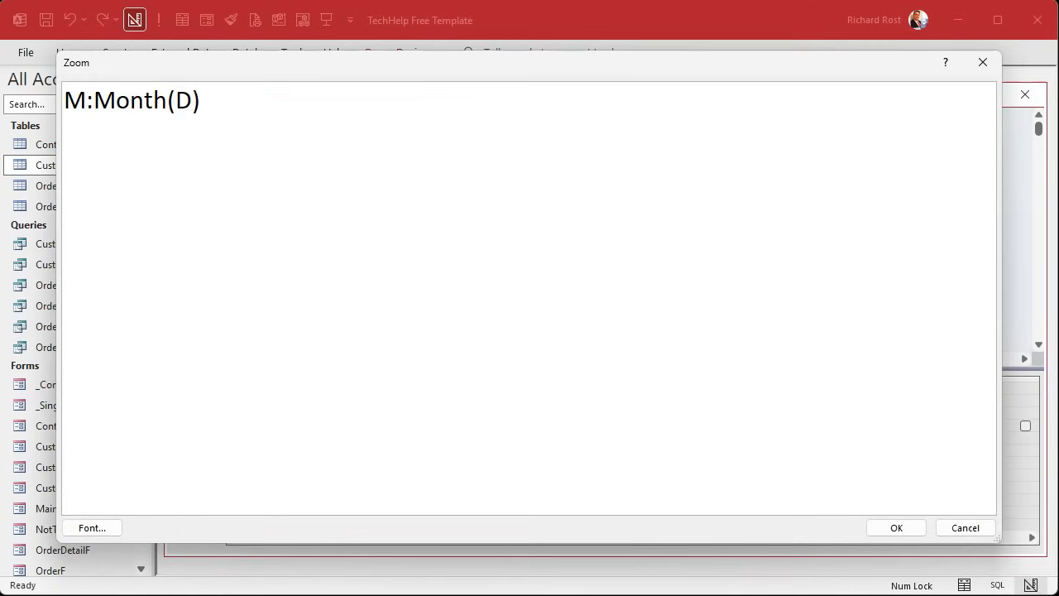
{"action": "left_click", "coordinate": [909, 526]}
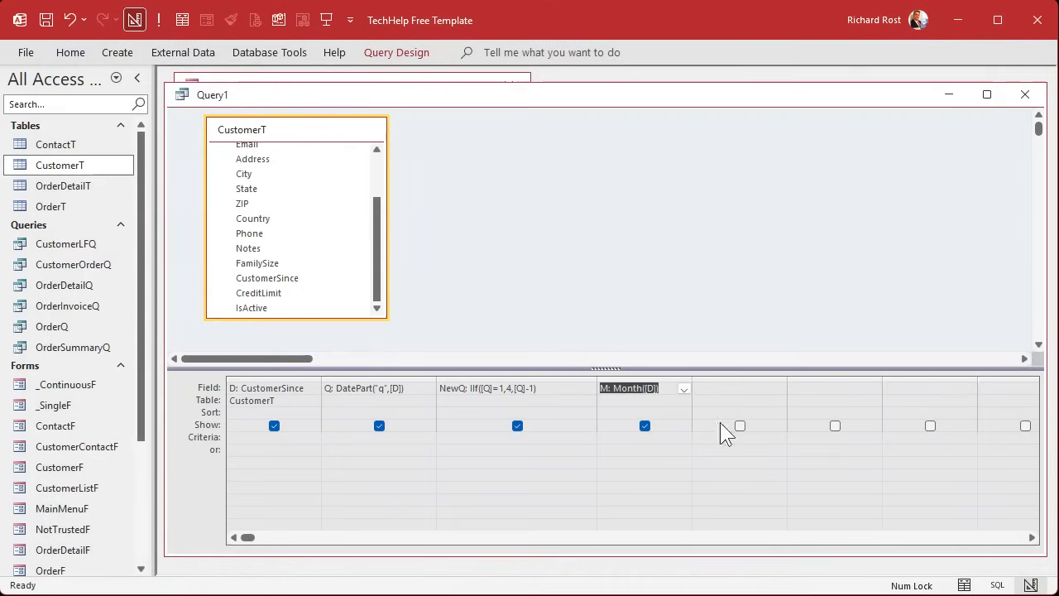
{"action": "left_click", "coordinate": [724, 388]}
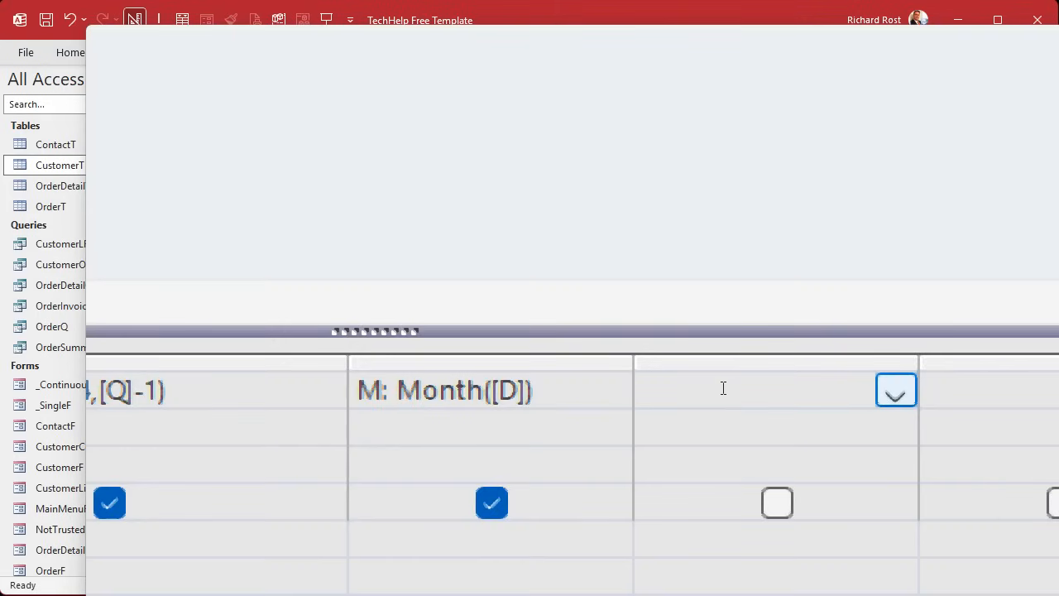
{"action": "type", "text": "DY: Day(D)"}
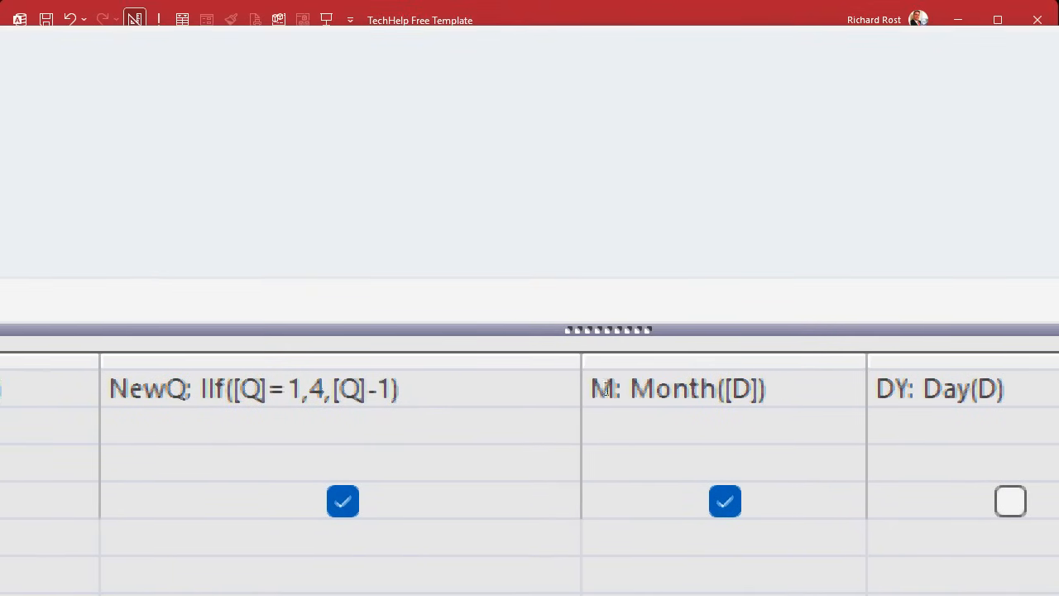
Step: Rename the month field's alias from M to MO
{"action": "left_click", "coordinate": [610, 387]}
{"action": "type", "text": "O"}
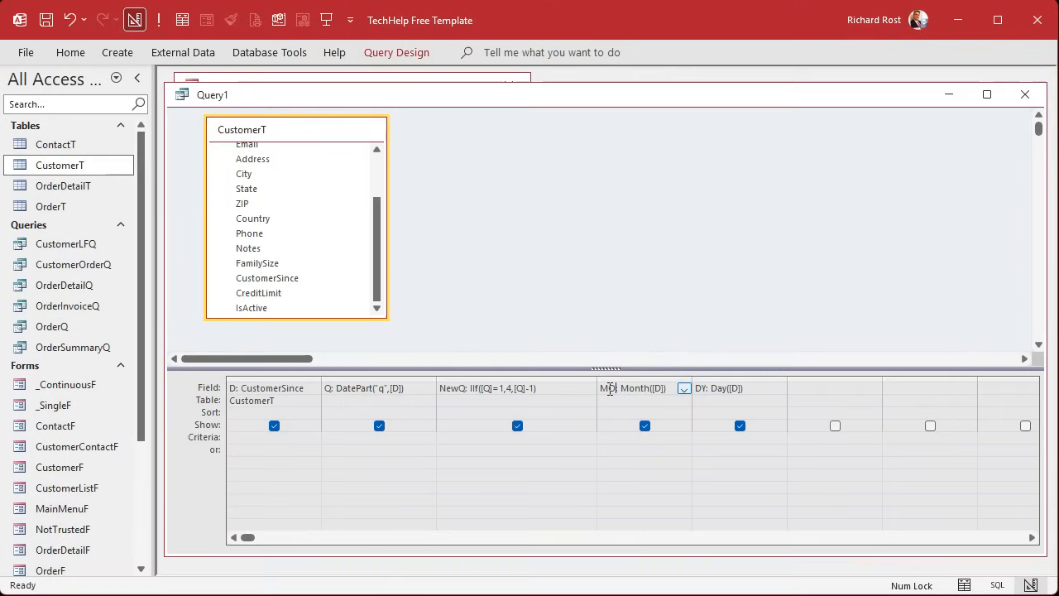
{"action": "left_click", "coordinate": [647, 284]}
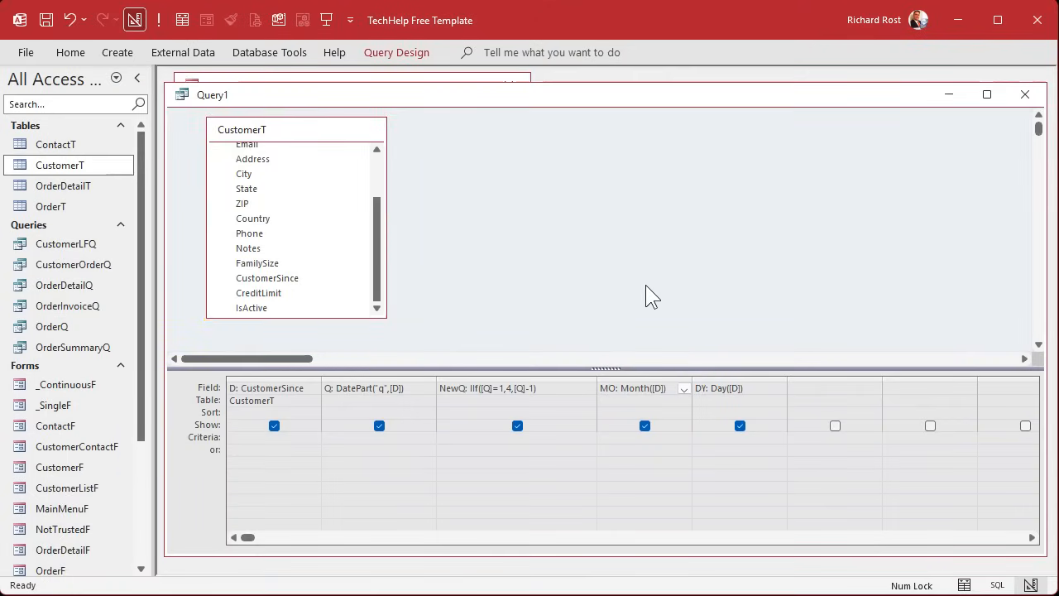
Step: Run the query and examine the NewQ, MO and DY columns as candidate sort keys
{"action": "left_click", "coordinate": [162, 24]}
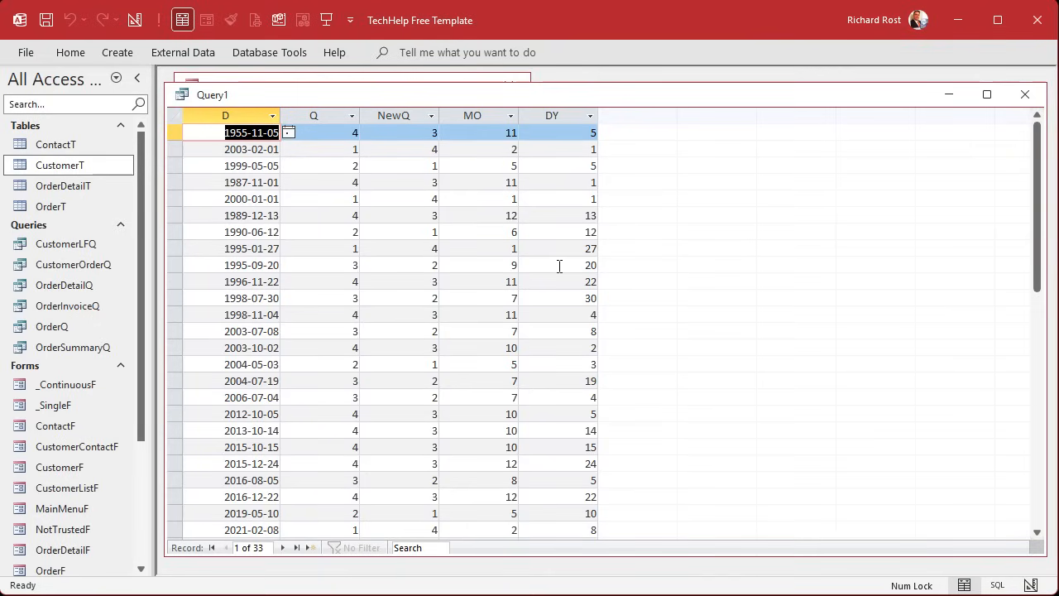
{"action": "left_click", "coordinate": [400, 116]}
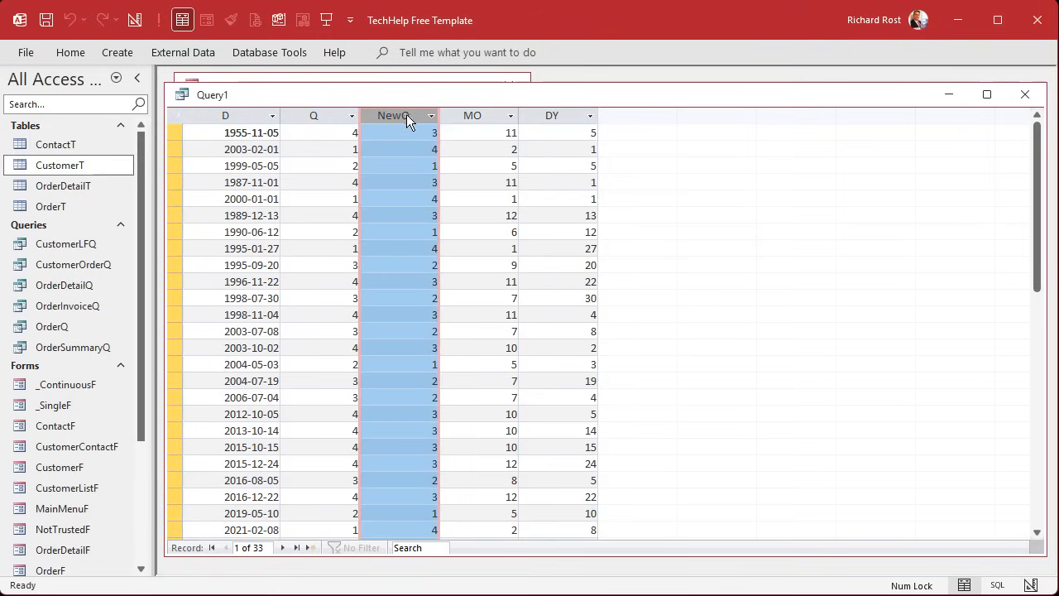
{"action": "left_click", "coordinate": [472, 116]}
{"action": "left_click", "coordinate": [553, 118]}
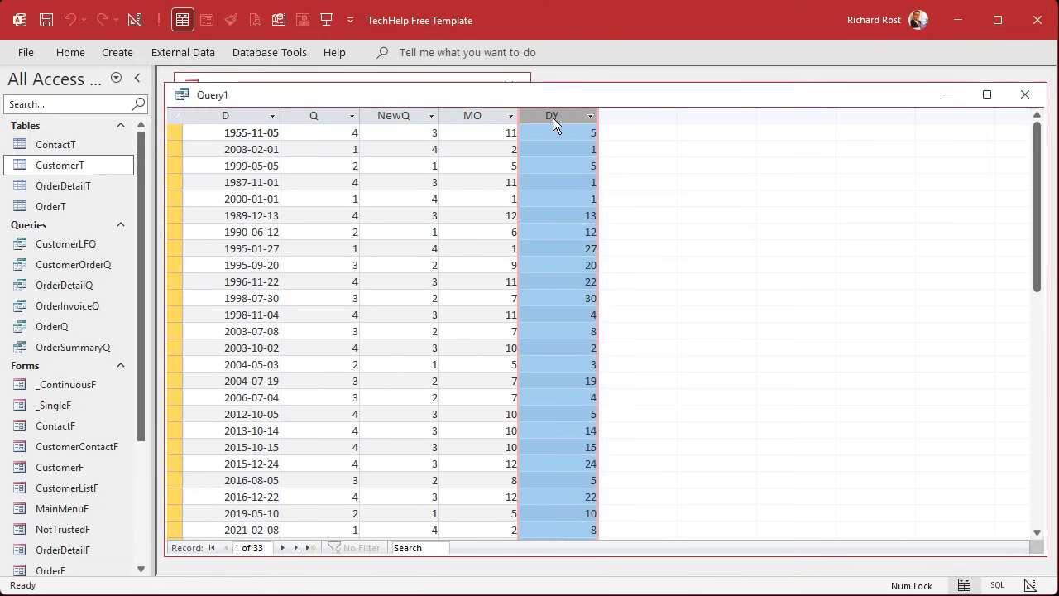
{"action": "left_click", "coordinate": [417, 168]}
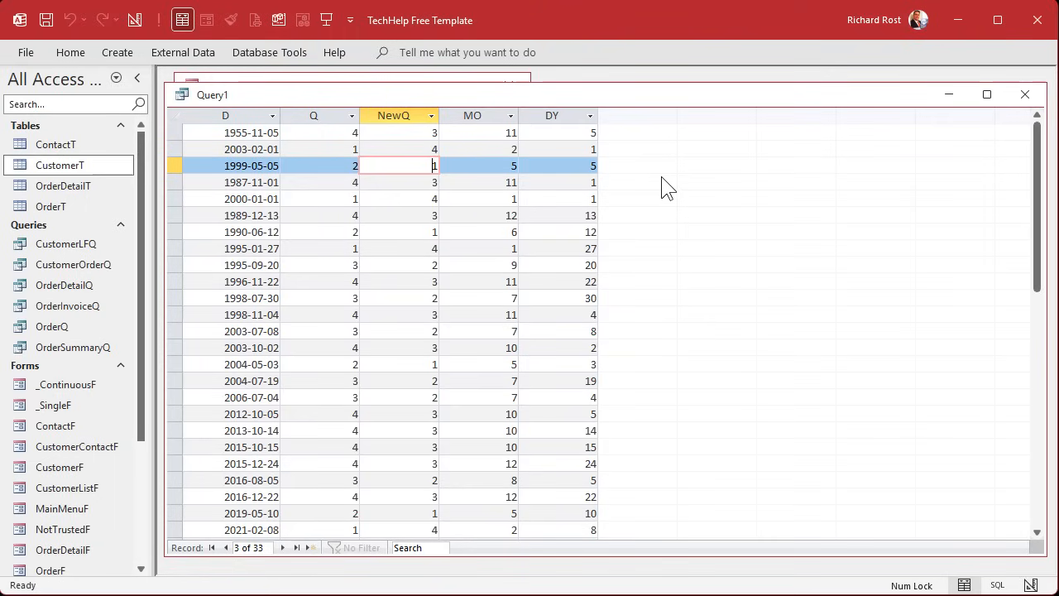
Step: Save the query as FiscalQ
{"action": "key", "text": "ctrl+s"}
{"action": "type", "text": "FiscalQ"}
{"action": "key", "text": "Return"}
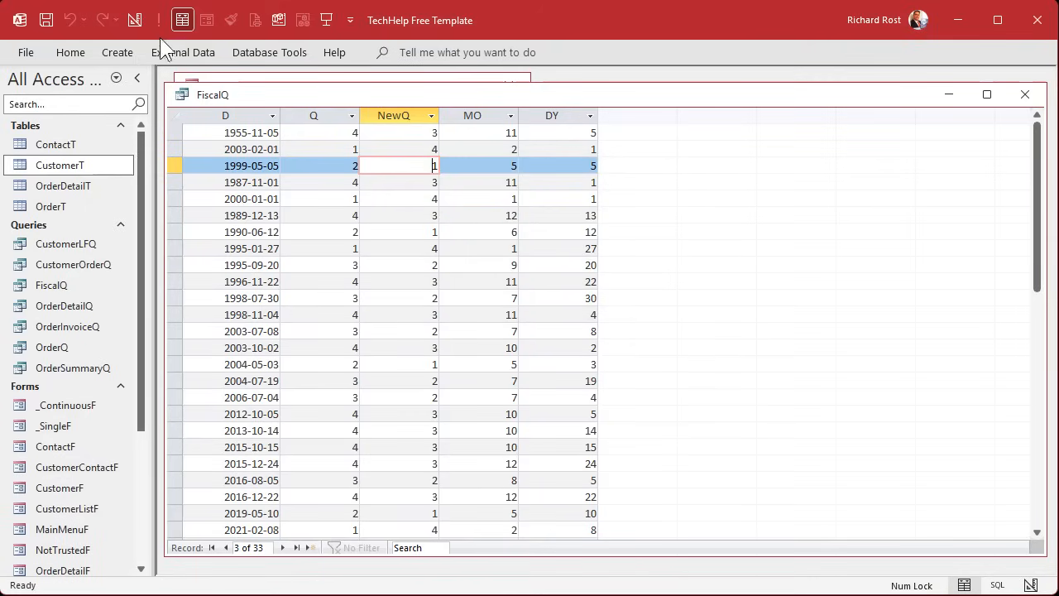
Step: Try to sort FiscalQ ascending by NewQ, MO and DY in its design and run it
{"action": "right_click", "coordinate": [706, 92]}
{"action": "left_click", "coordinate": [748, 174]}
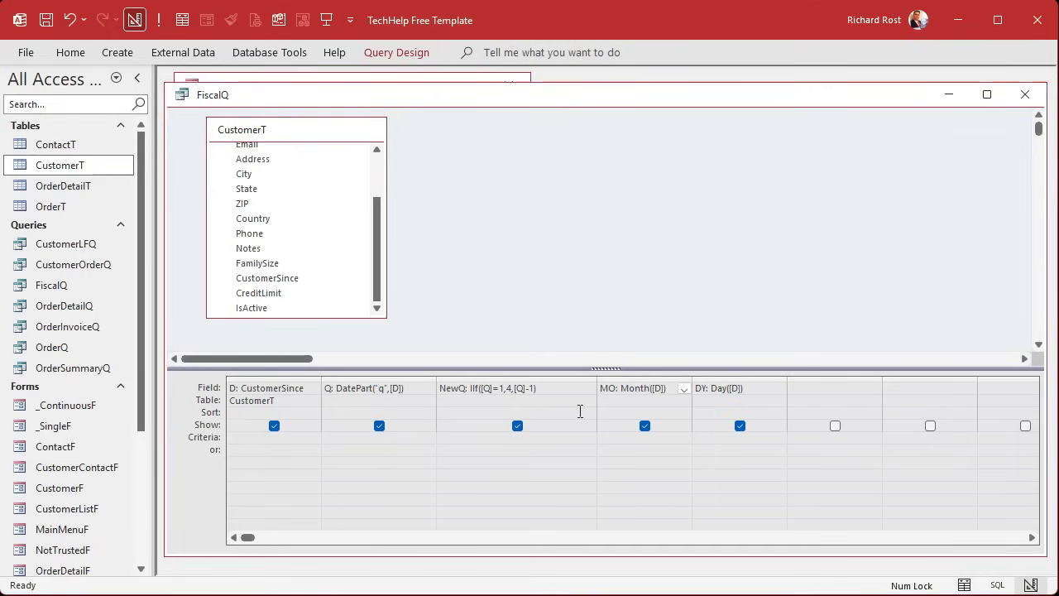
{"action": "left_click", "coordinate": [588, 412]}
{"action": "left_click", "coordinate": [462, 425]}
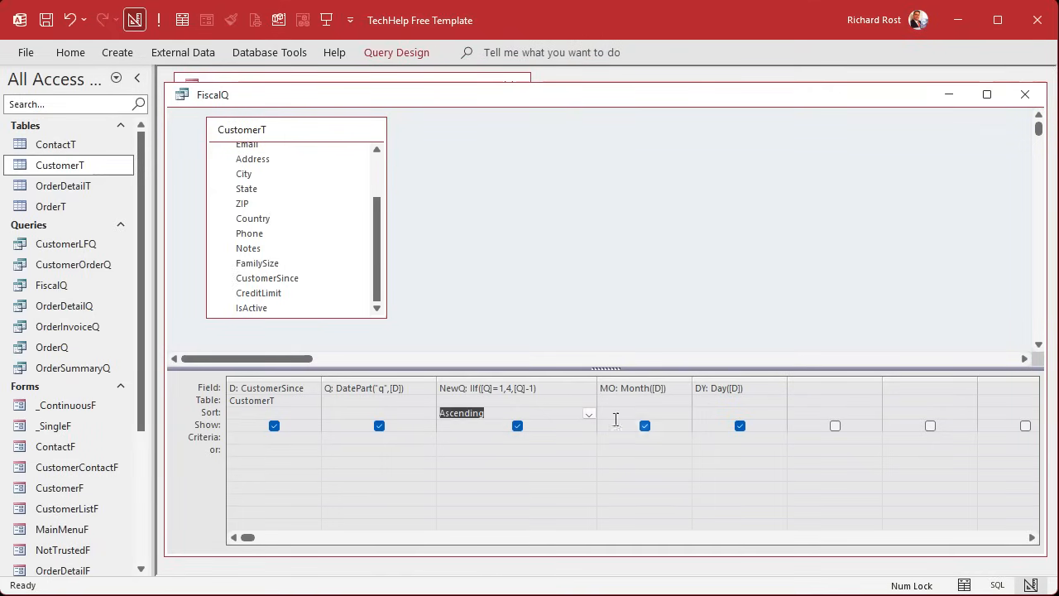
{"action": "left_click", "coordinate": [684, 412]}
{"action": "left_click", "coordinate": [685, 425]}
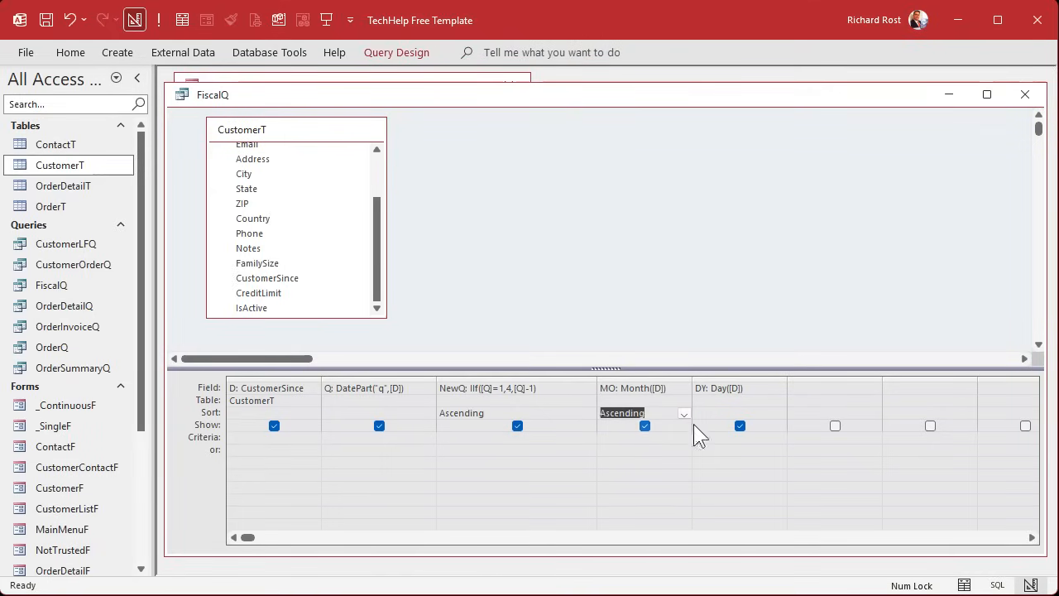
{"action": "left_click", "coordinate": [778, 413]}
{"action": "left_click", "coordinate": [778, 425]}
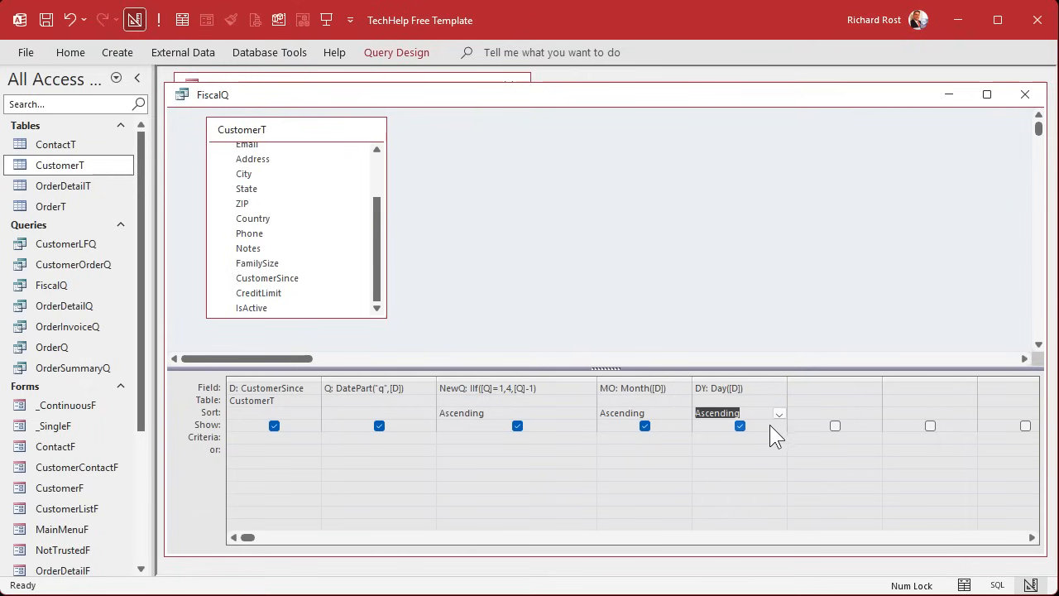
{"action": "left_click", "coordinate": [162, 21]}
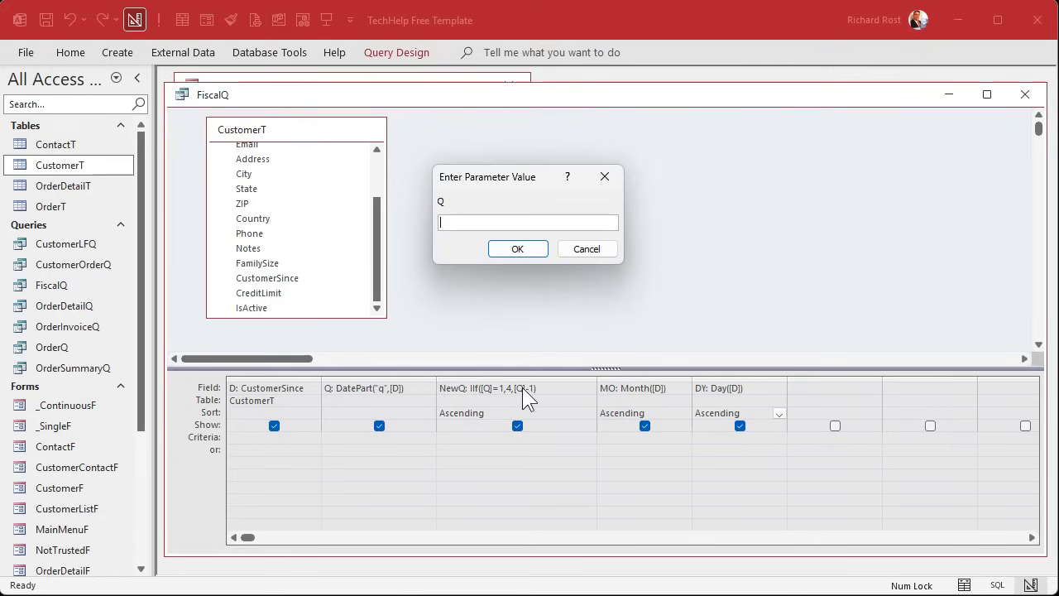
{"action": "left_click", "coordinate": [582, 250]}
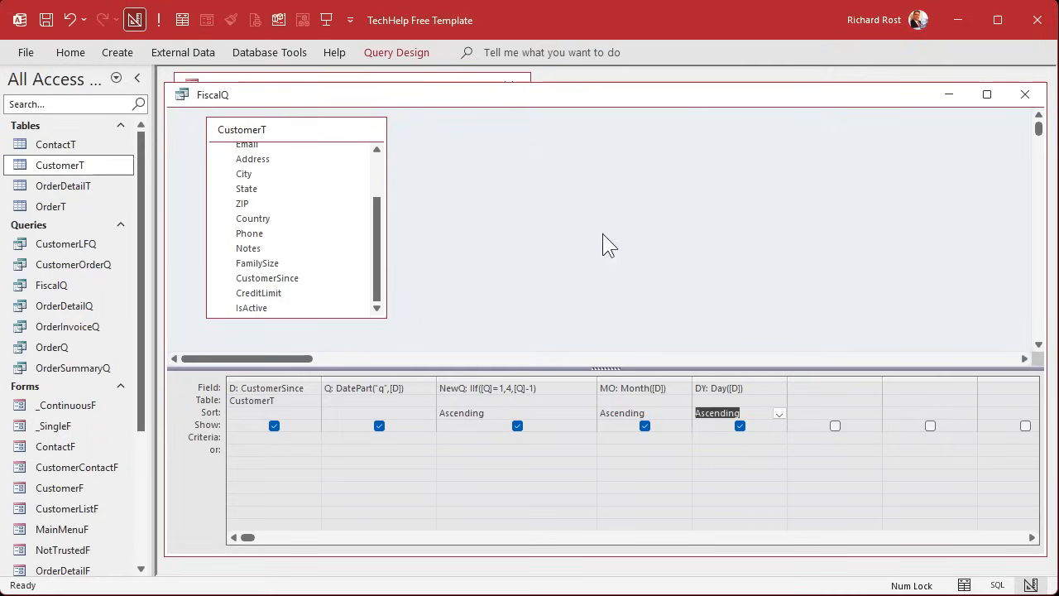
Step: Clear the sort orders from the NewQ, MO and DY fields of FiscalQ
{"action": "left_click", "coordinate": [496, 413]}
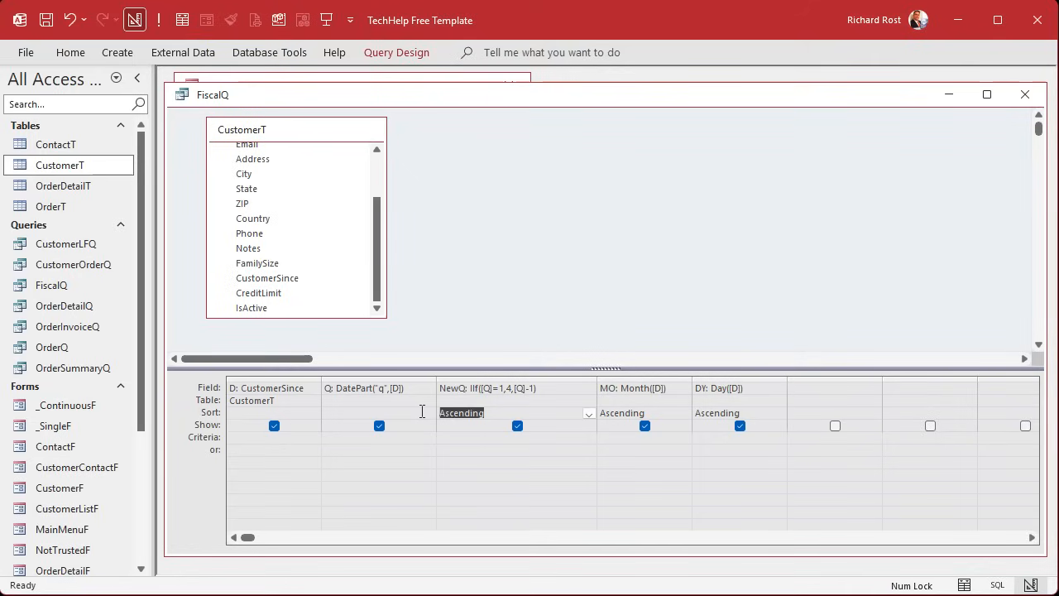
{"action": "key", "text": "Delete"}
{"action": "key", "text": "Tab"}
{"action": "key", "text": "Delete"}
{"action": "key", "text": "Tab"}
{"action": "key", "text": "Delete"}
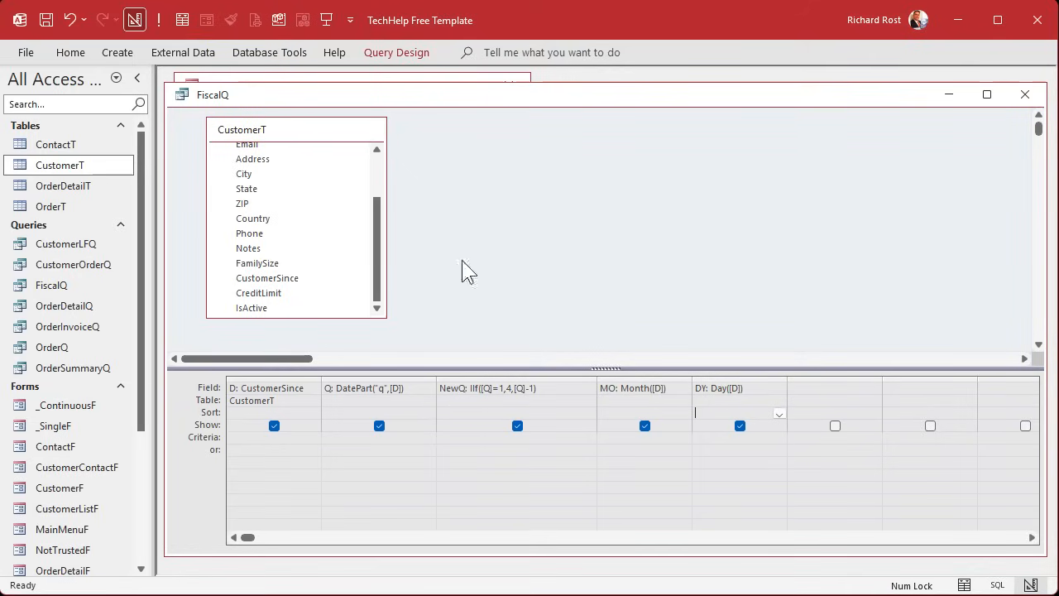
Step: Close FiscalQ and create a new query design with the FiscalQ query as its source, enlarging its field list
{"action": "left_click", "coordinate": [1025, 94]}
{"action": "left_click", "coordinate": [116, 52]}
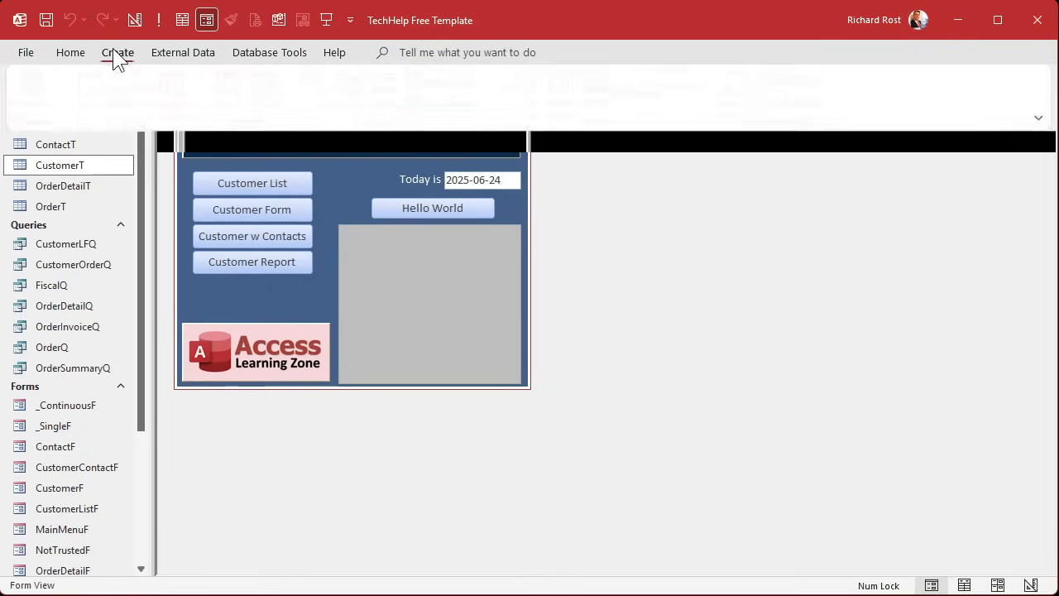
{"action": "left_click", "coordinate": [276, 105]}
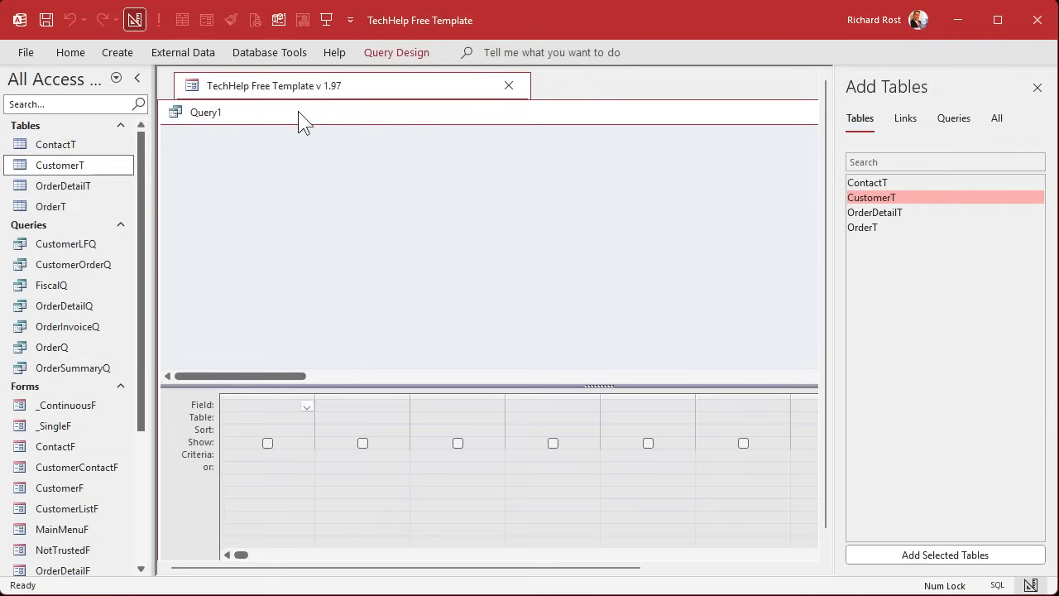
{"action": "left_click_drag", "start_coordinate": [303, 118], "coordinate": [307, 99]}
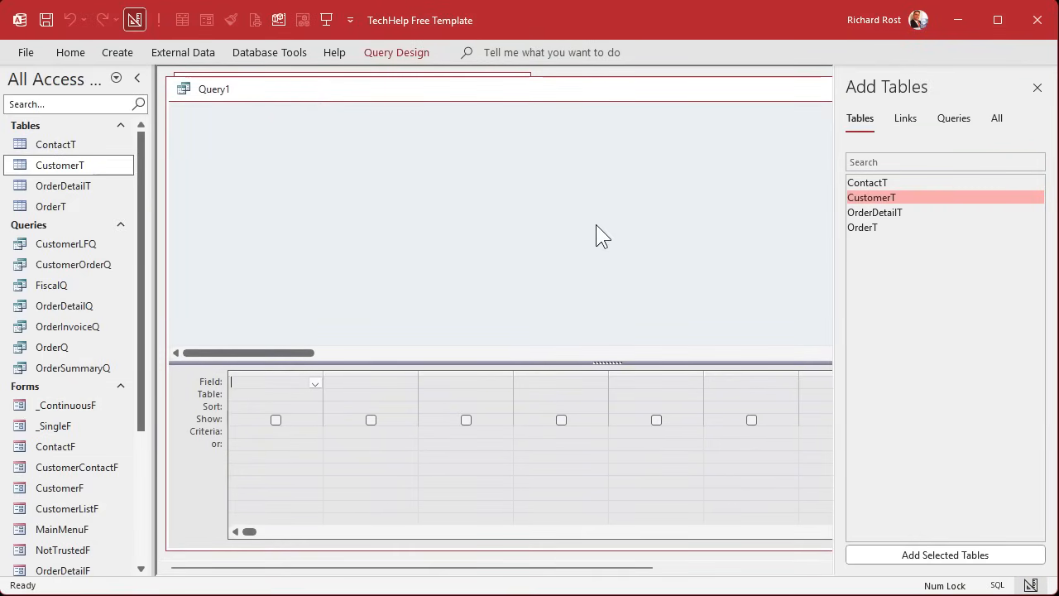
{"action": "left_click", "coordinate": [952, 122]}
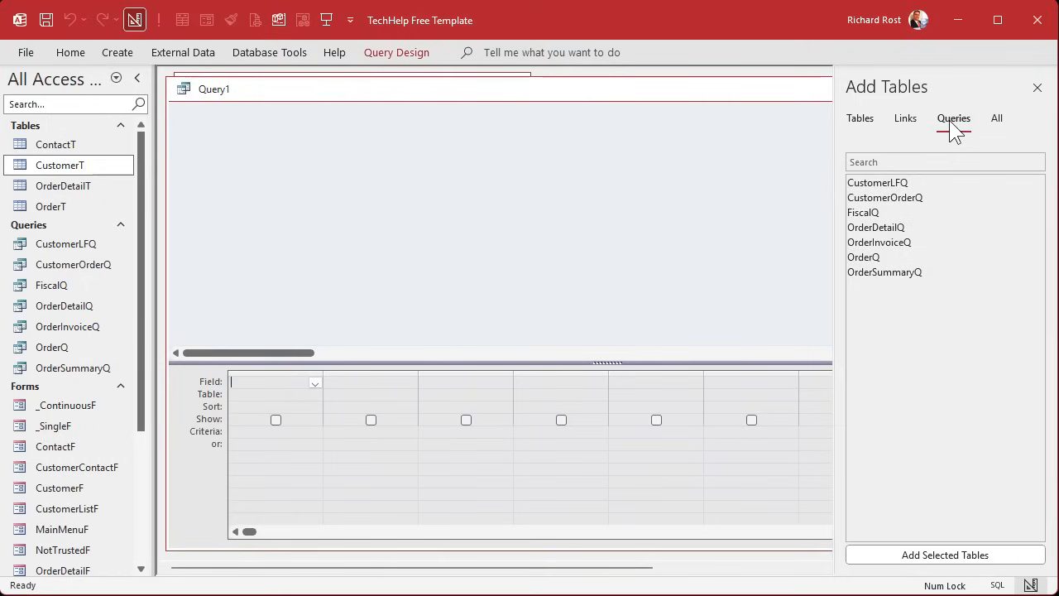
{"action": "double_click", "coordinate": [890, 212]}
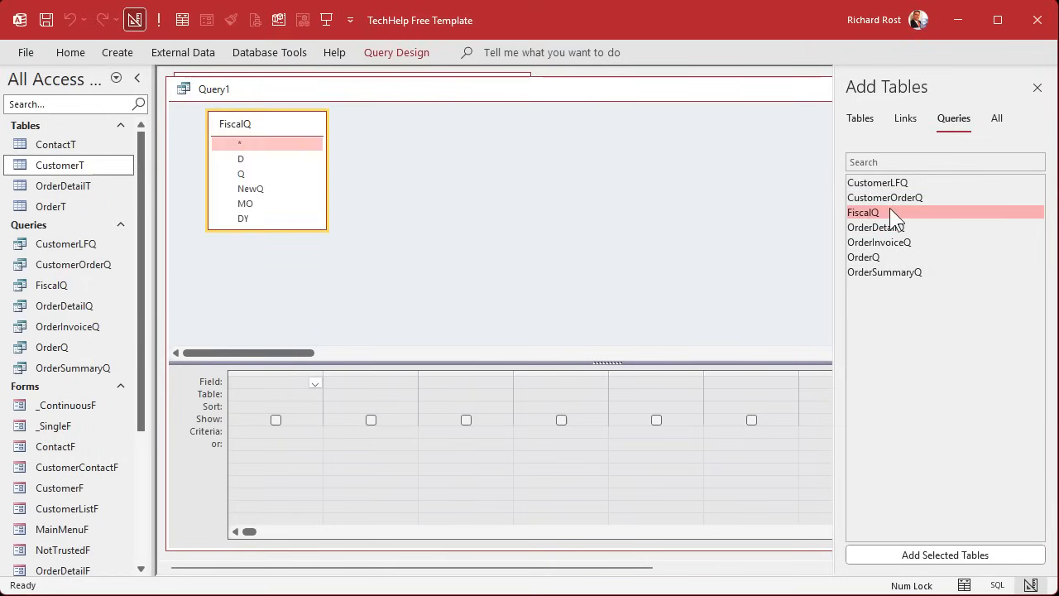
{"action": "left_click", "coordinate": [1037, 88]}
{"action": "left_click_drag", "start_coordinate": [327, 230], "coordinate": [374, 294]}
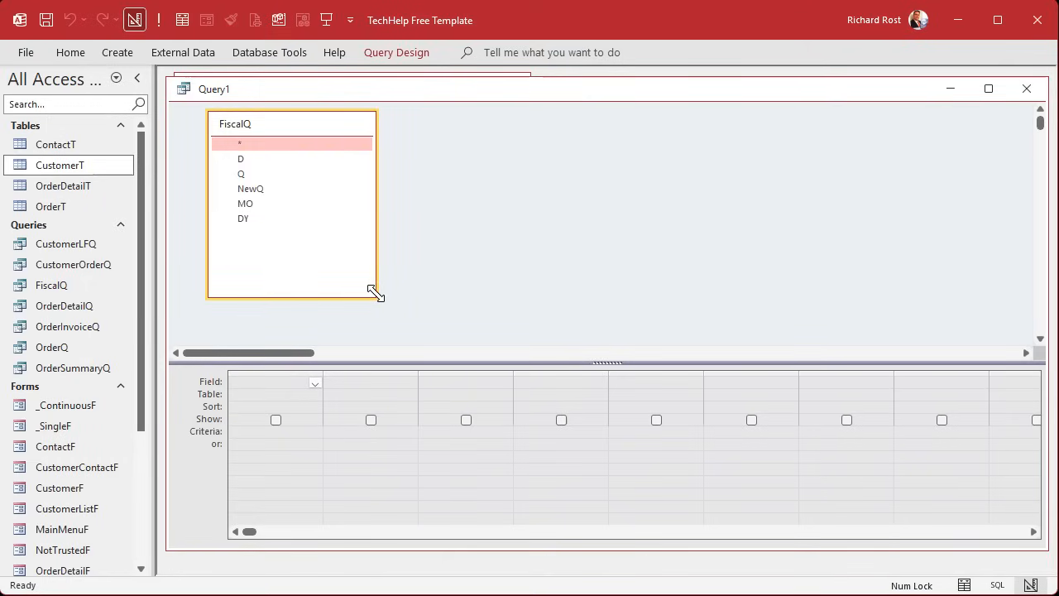
Step: Add the D, NewQ, MO and DY fields from FiscalQ to the new query's design grid
{"action": "double_click", "coordinate": [261, 158]}
{"action": "double_click", "coordinate": [264, 189]}
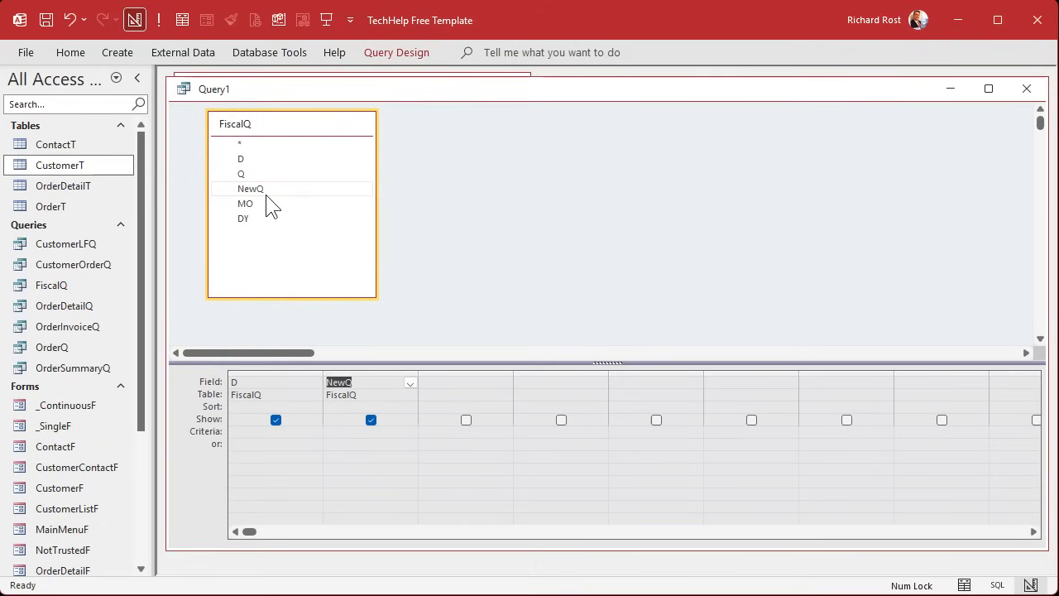
{"action": "double_click", "coordinate": [266, 203]}
{"action": "double_click", "coordinate": [265, 218]}
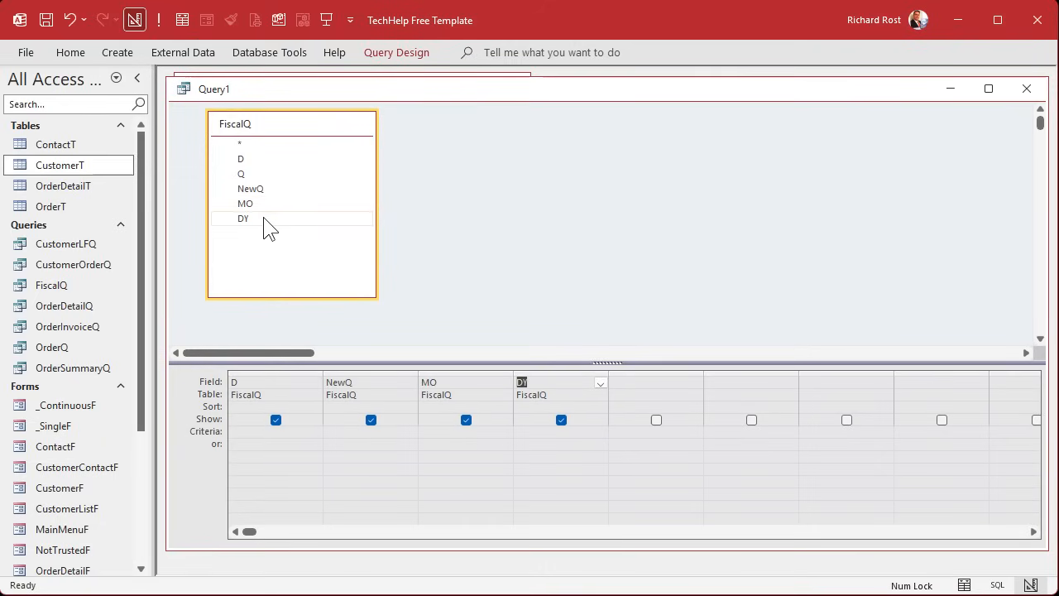
Step: Set an ascending sort on the NewQ, MO and DY fields of the new query
{"action": "left_click", "coordinate": [411, 407]}
{"action": "left_click", "coordinate": [367, 420]}
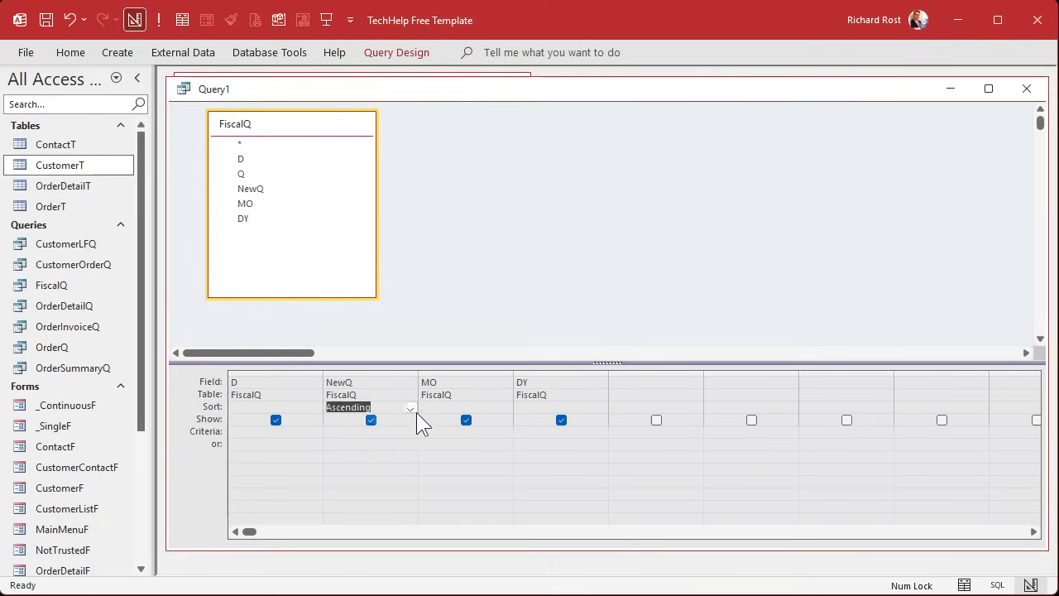
{"action": "left_click", "coordinate": [504, 409]}
{"action": "left_click", "coordinate": [488, 420]}
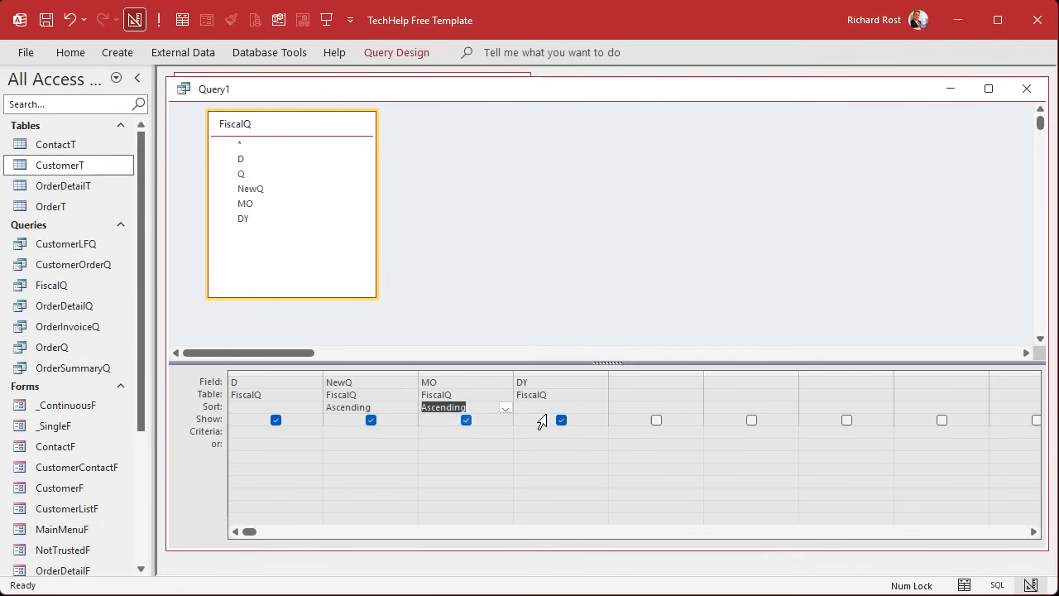
{"action": "left_click", "coordinate": [600, 407]}
{"action": "left_click", "coordinate": [579, 420]}
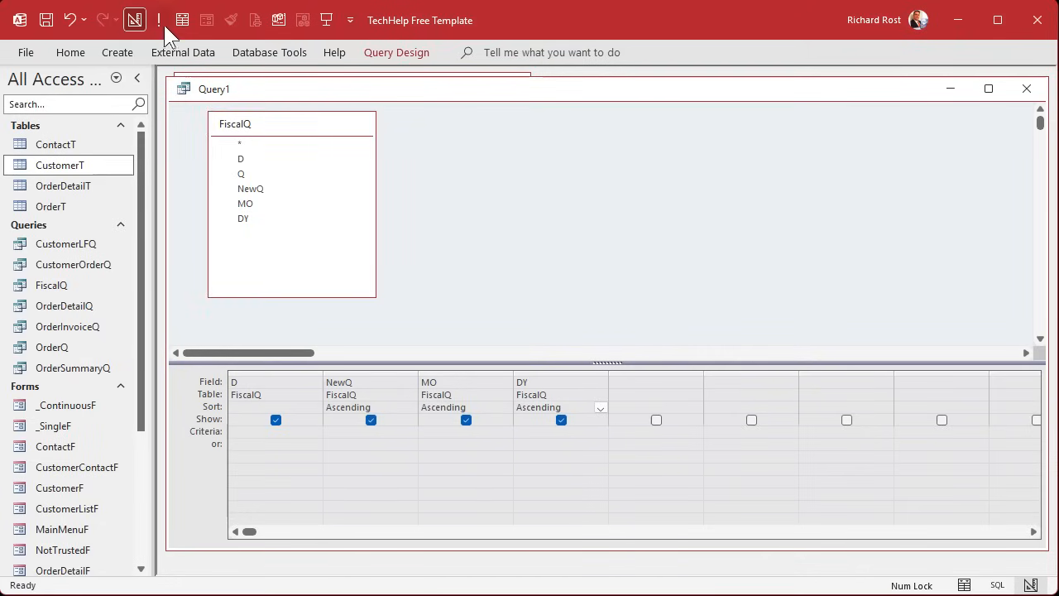
Step: Limit the query to records with a date by setting the D field's criterion to Is Not Null, and run it
{"action": "left_click", "coordinate": [159, 20]}
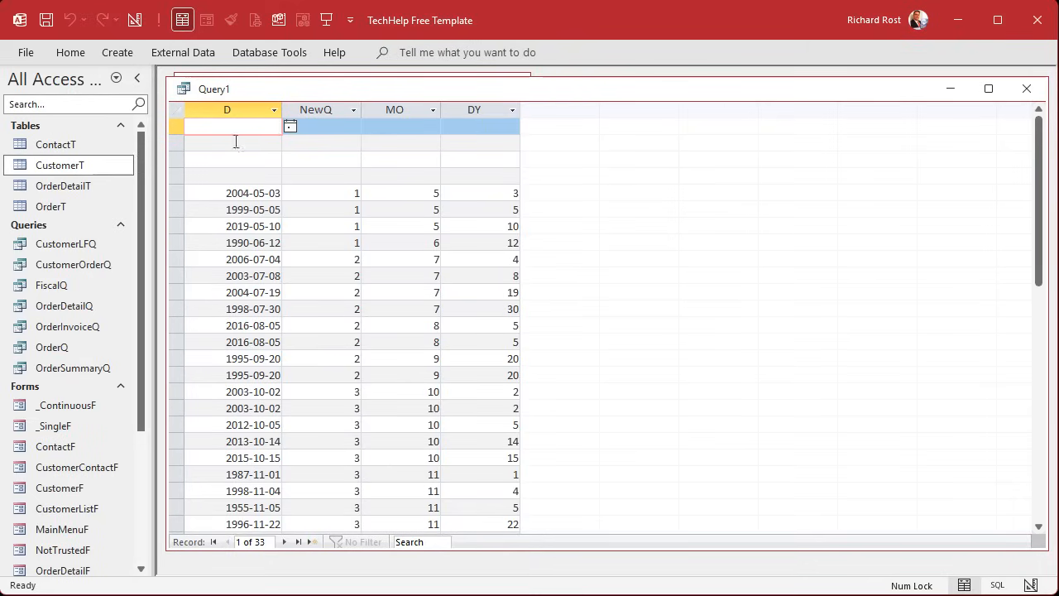
{"action": "left_click", "coordinate": [135, 19]}
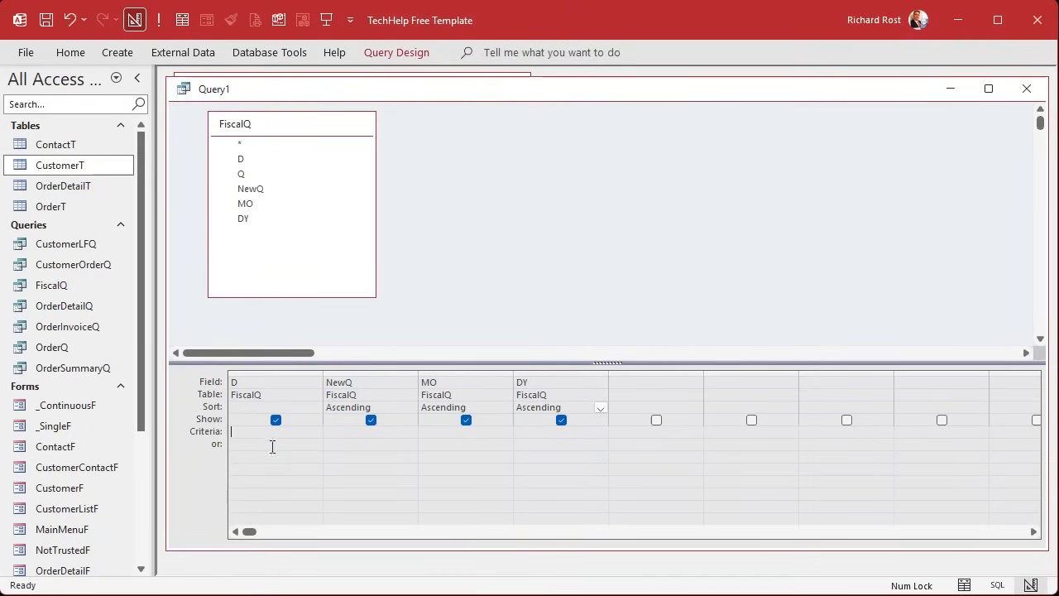
{"action": "type", "text": "is not null"}
{"action": "key", "text": "Tab"}
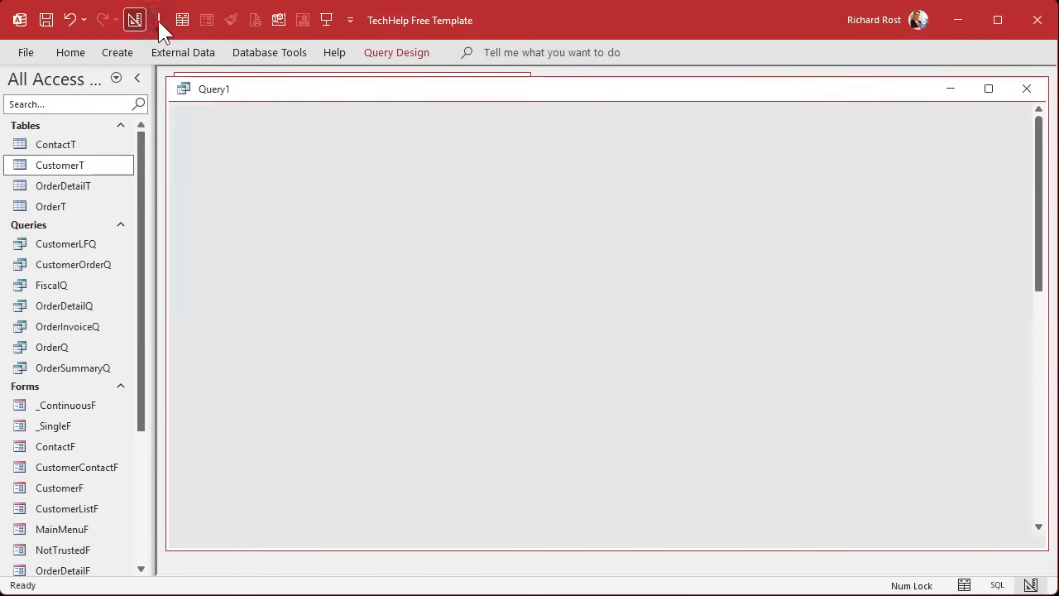
{"action": "left_click", "coordinate": [158, 20]}
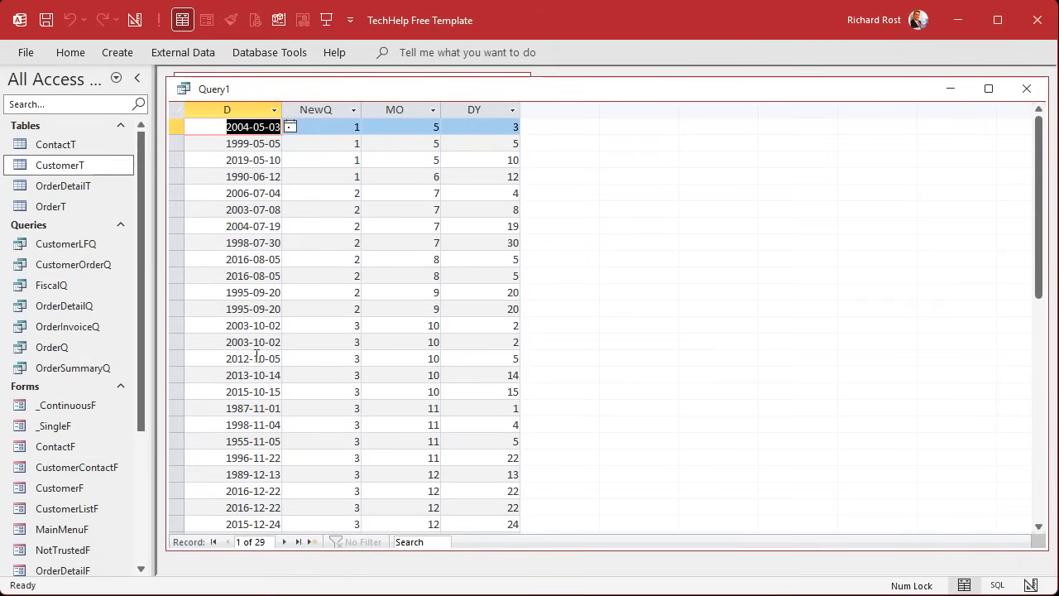
Step: Replace the D field with the calculated field OrderDate: Format(D,"mm-dd") and run the query
{"action": "left_click", "coordinate": [135, 20]}
{"action": "left_click", "coordinate": [247, 380]}
{"action": "key", "text": "shift+Home"}
{"action": "type", "text": "Orde"}
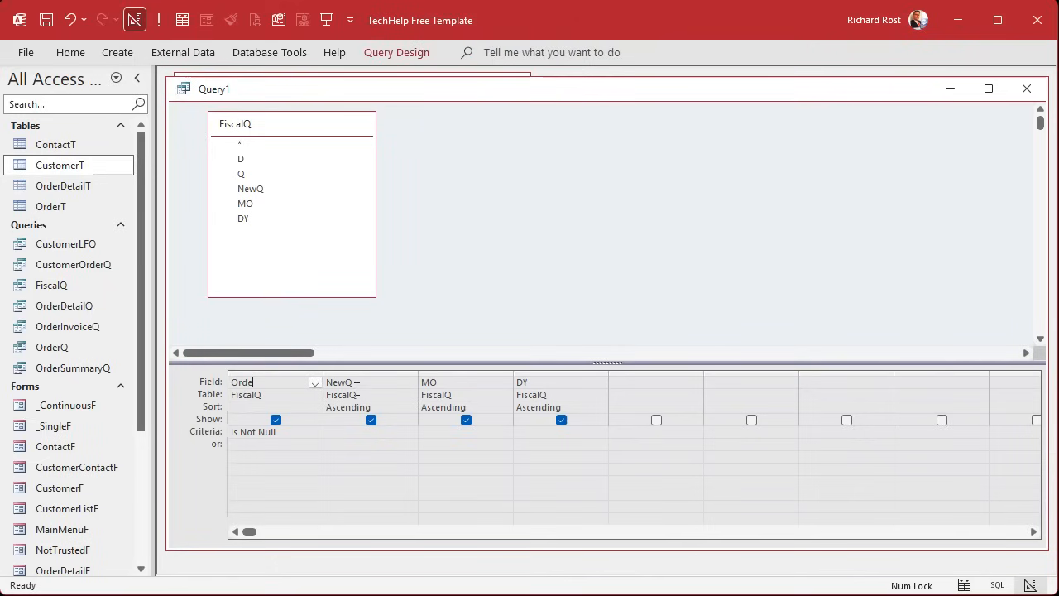
{"action": "type", "text": "rDate:"}
{"action": "key", "text": "shift+F2"}
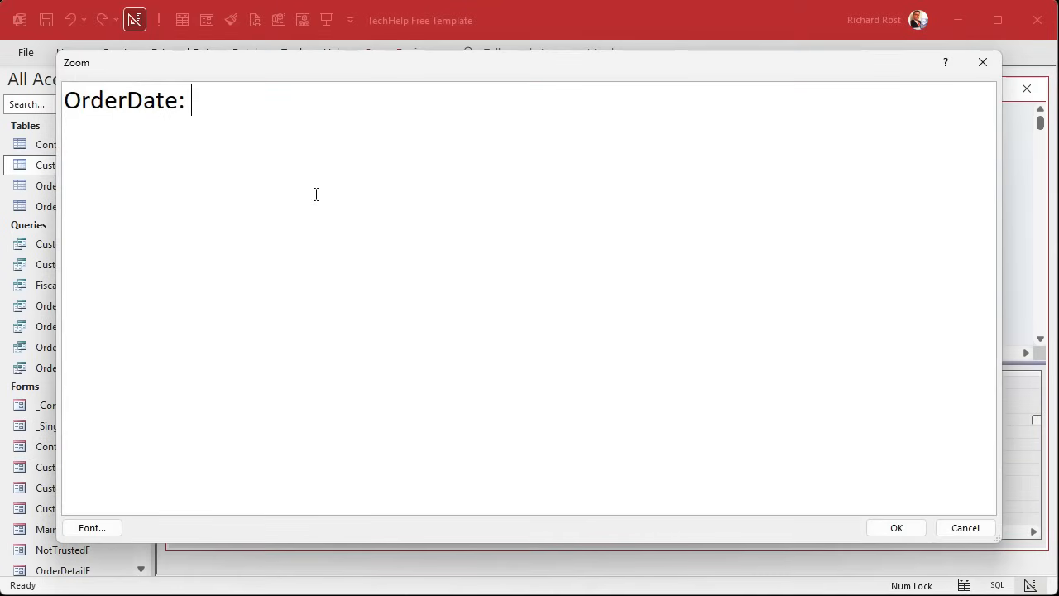
{"action": "type", "text": "Format("}
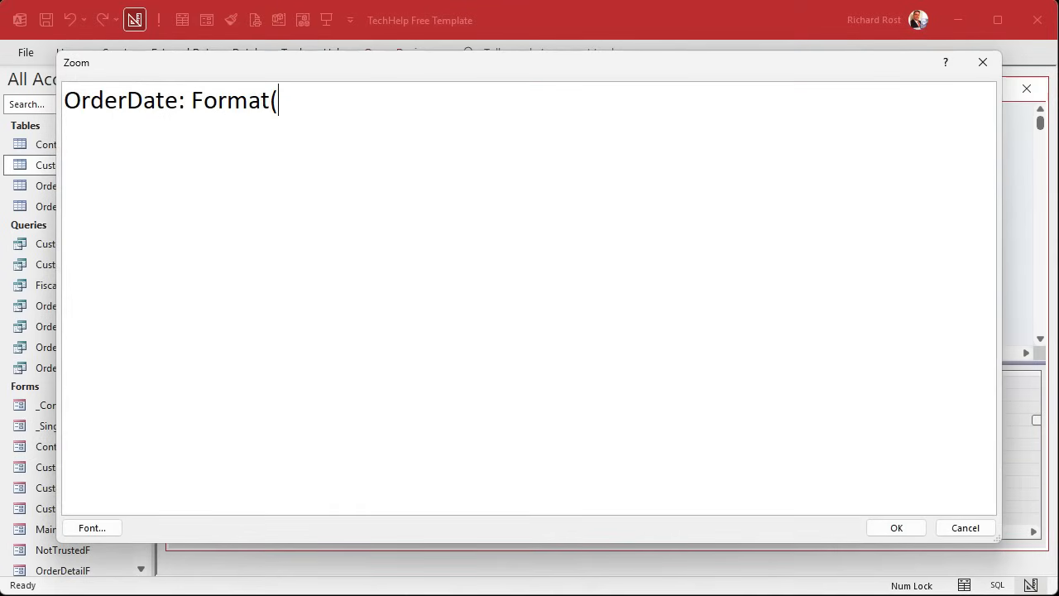
{"action": "type", "text": "D,\"mm-dd\")"}
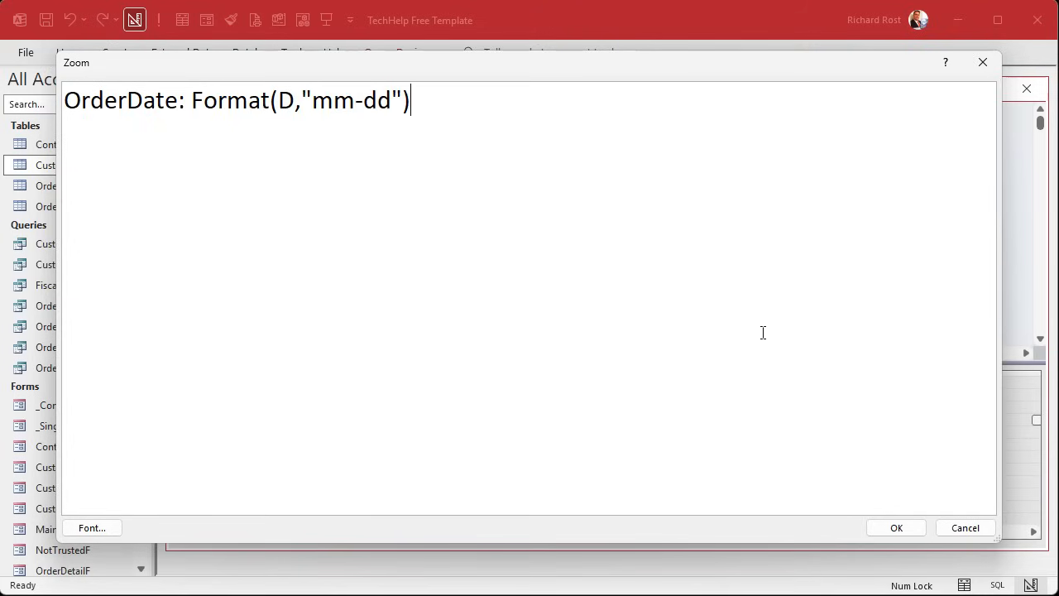
{"action": "left_click", "coordinate": [896, 528]}
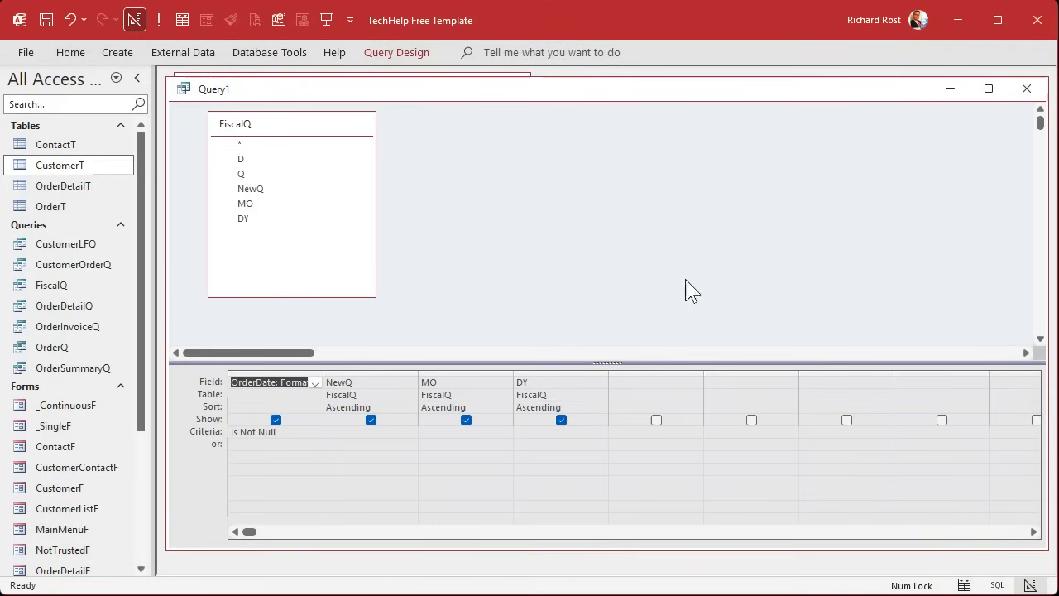
{"action": "left_click", "coordinate": [158, 19]}
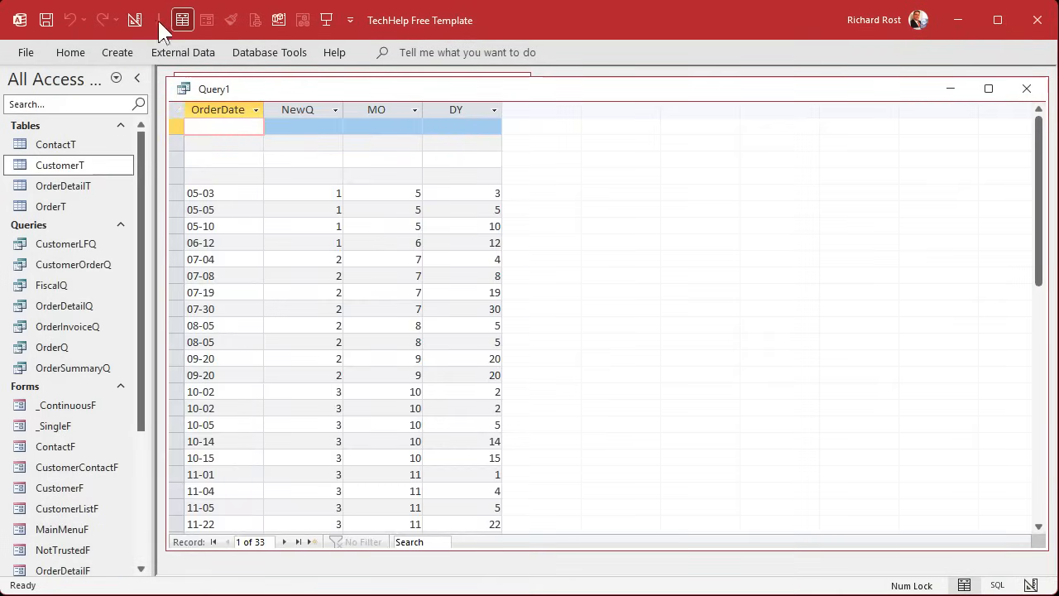
Step: Widen the OrderDate column in the design grid and run the query again
{"action": "left_click", "coordinate": [135, 20]}
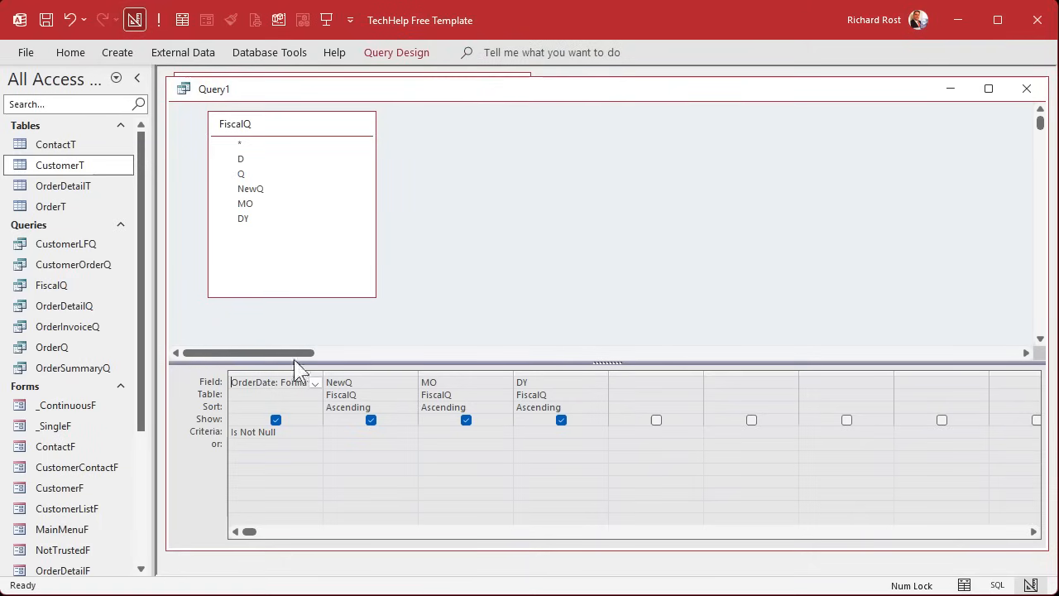
{"action": "left_click_drag", "start_coordinate": [323, 371], "coordinate": [365, 370]}
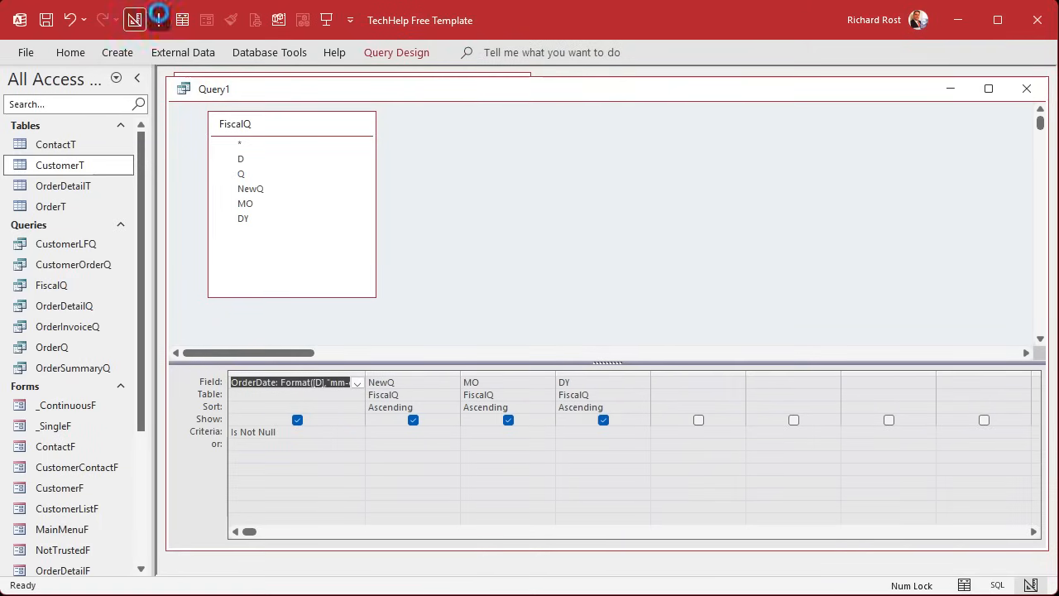
{"action": "left_click", "coordinate": [158, 20]}
{"action": "left_click", "coordinate": [134, 20]}
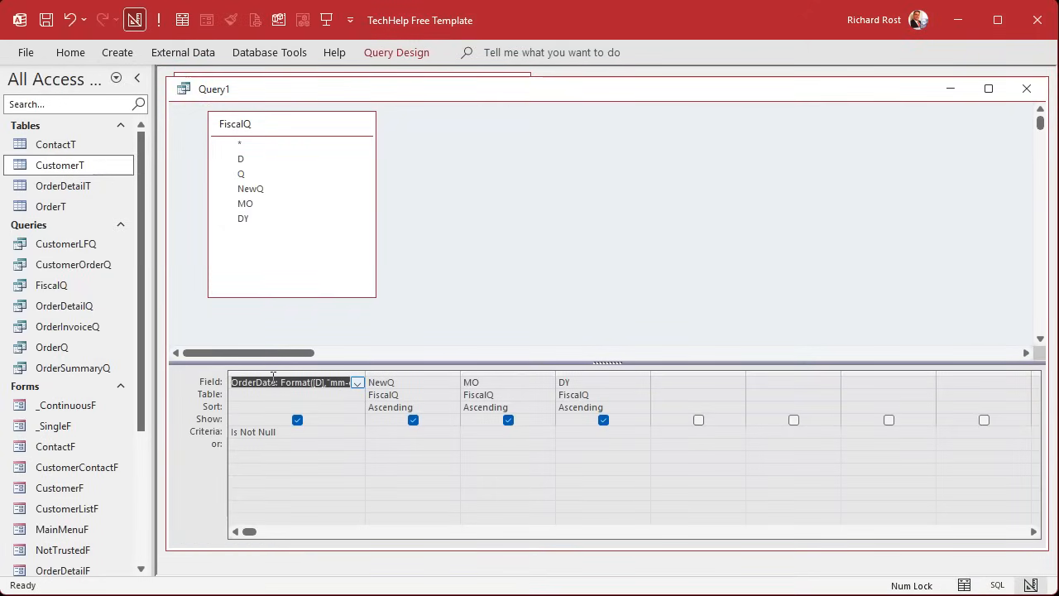
Step: Remove the OrderDate alias and Format expression so the first column is the plain D field
{"action": "left_click", "coordinate": [278, 383]}
{"action": "left_click_drag", "start_coordinate": [278, 383], "coordinate": [495, 382]}
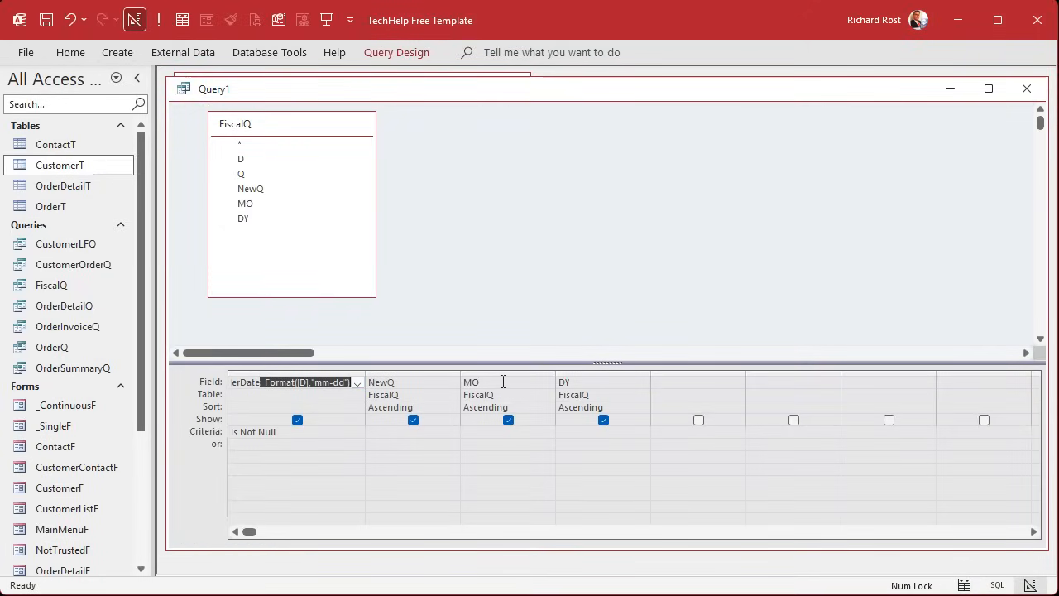
{"action": "key", "text": "BackSpace"}
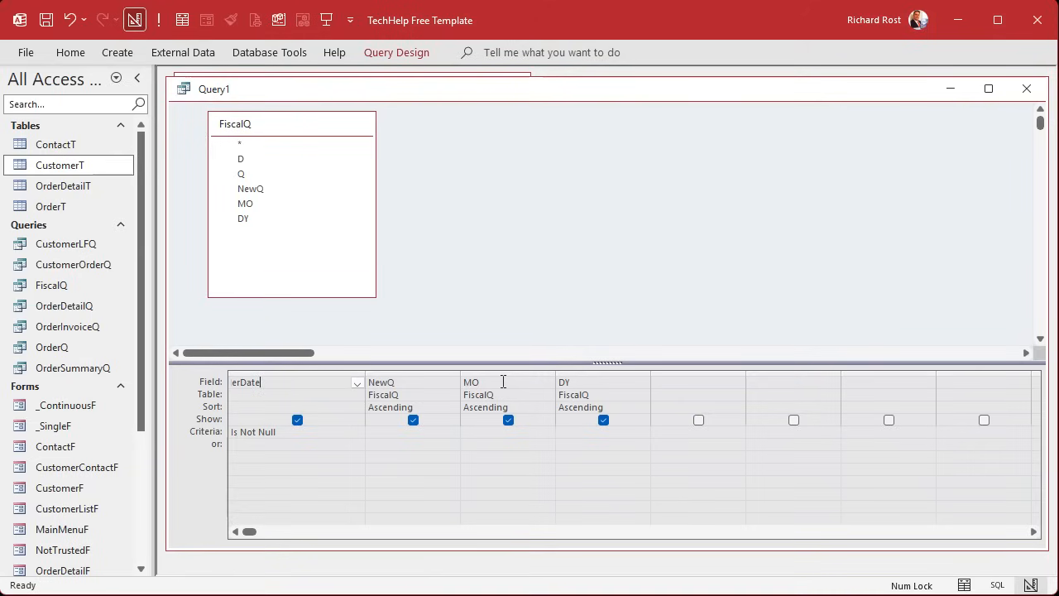
{"action": "key", "text": "BackSpace"}
{"action": "key", "text": "BackSpace"}
{"action": "key", "text": "BackSpace"}
{"action": "key", "text": "BackSpace"}
{"action": "key", "text": "BackSpace"}
{"action": "key", "text": "BackSpace"}
{"action": "key", "text": "BackSpace"}
{"action": "key", "text": "BackSpace"}
{"action": "key", "text": "BackSpace"}
{"action": "key", "text": "Down"}
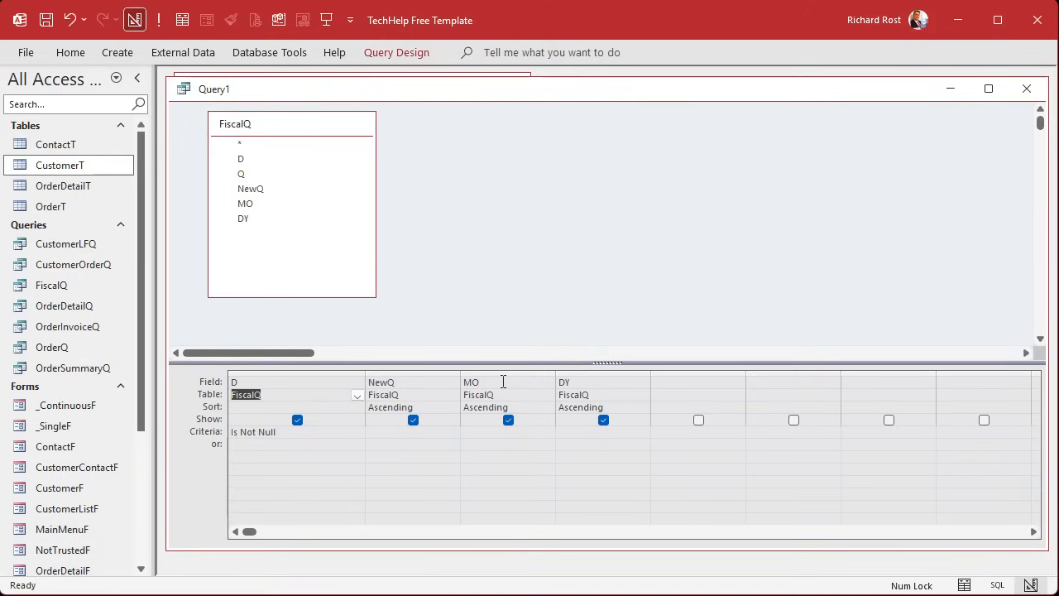
Step: Run the query and review the records' order by the NewQ, MO and DY columns through to the last record
{"action": "left_click", "coordinate": [159, 20]}
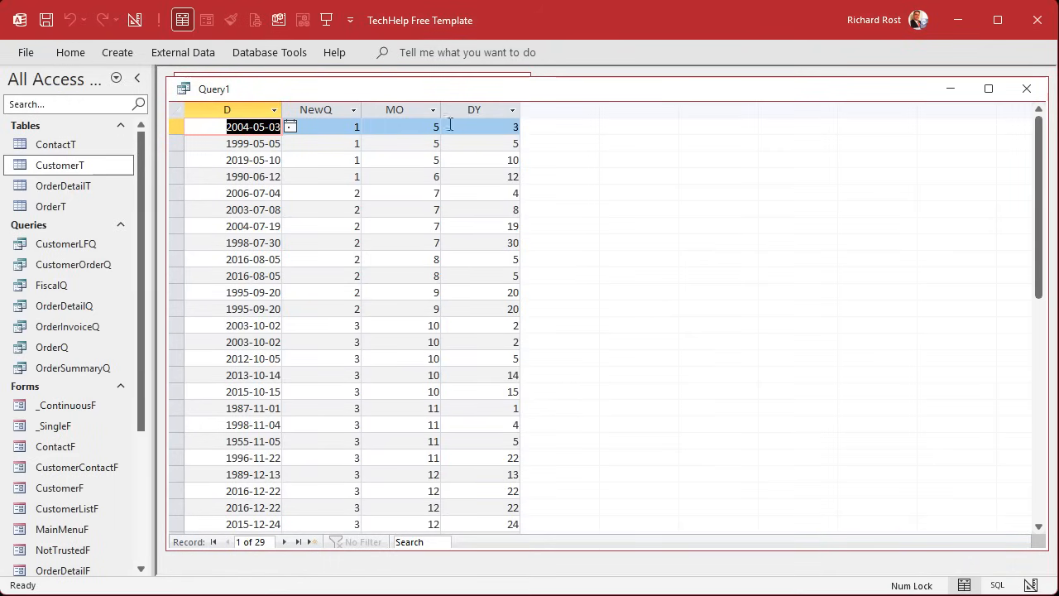
{"action": "left_click", "coordinate": [261, 127]}
{"action": "left_click", "coordinate": [337, 126]}
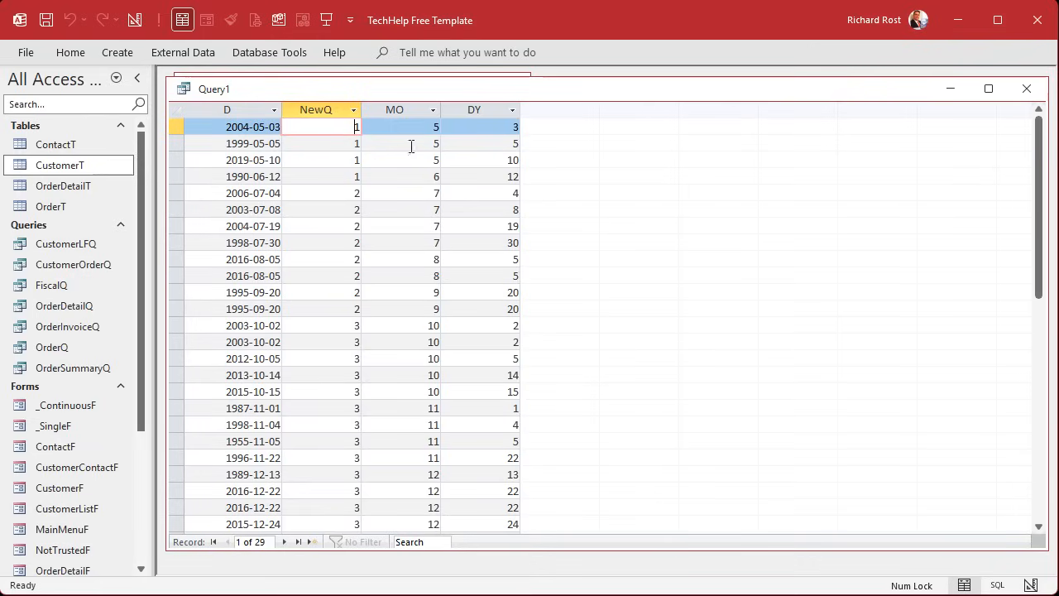
{"action": "left_click_drag", "start_coordinate": [311, 109], "coordinate": [485, 121]}
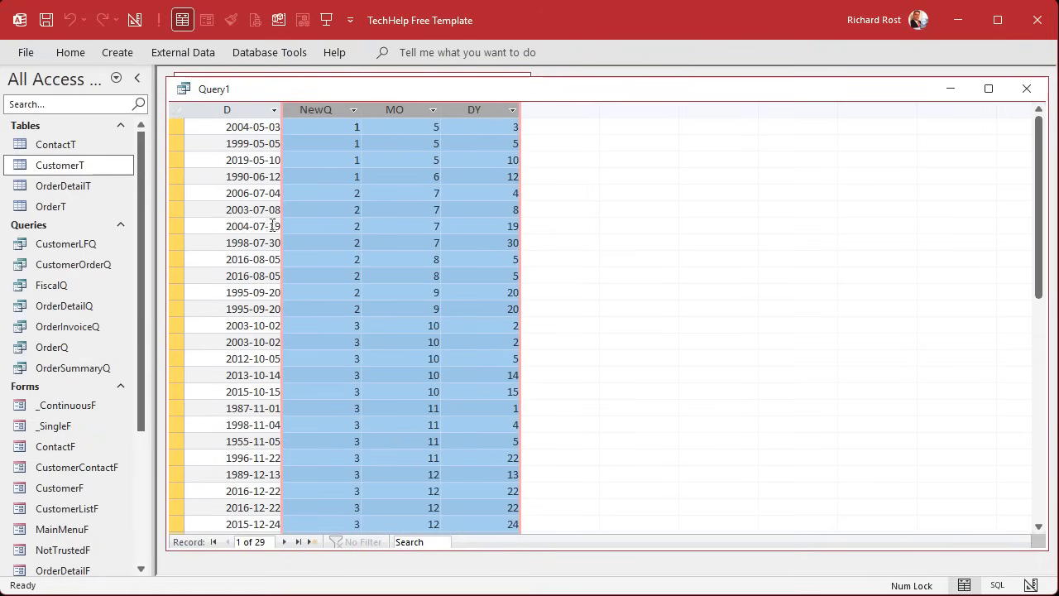
{"action": "scroll", "coordinate": [275, 302], "scroll_direction": "down", "scroll_amount": 4}
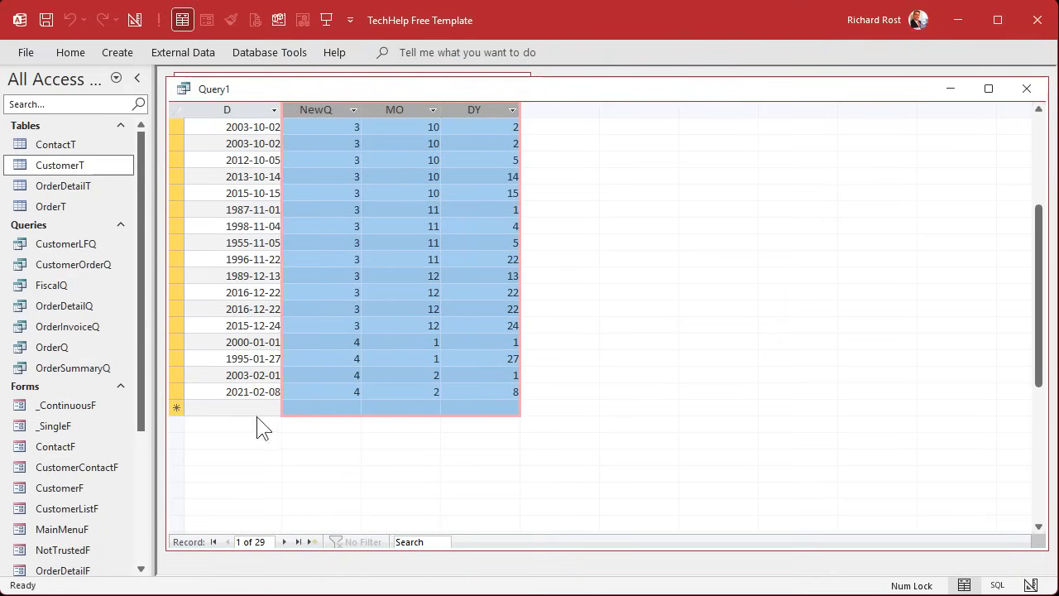
{"action": "scroll", "coordinate": [355, 343], "scroll_direction": "up", "scroll_amount": 4}
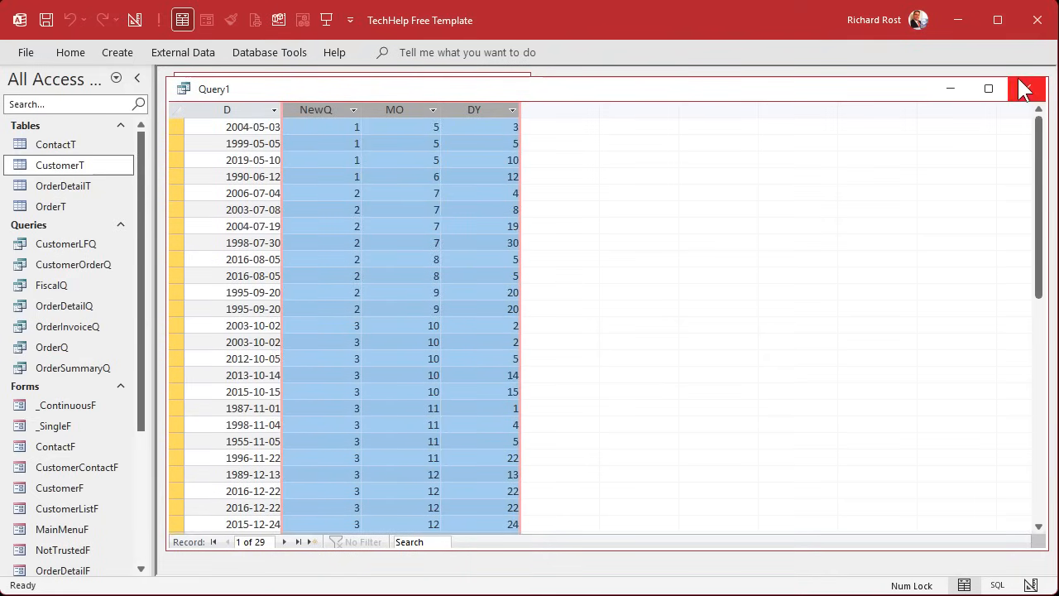
Step: Save the query as Fiscal2Q and close it
{"action": "key", "text": "ctrl+s"}
{"action": "type", "text": "Fiscal2Q"}
{"action": "key", "text": "Return"}
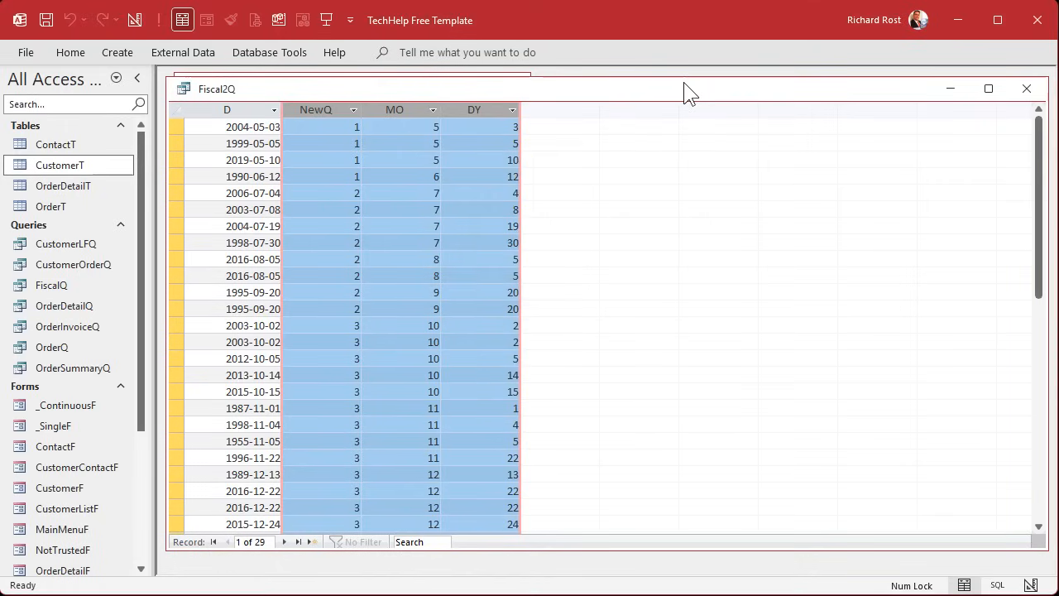
{"action": "left_click", "coordinate": [1026, 90]}
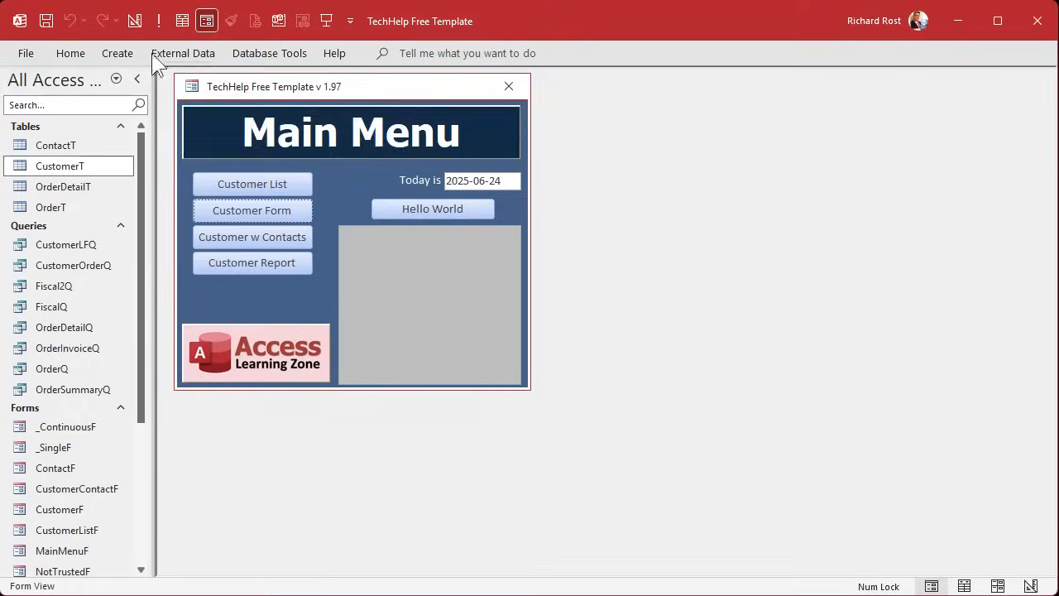
Step: Create a new query design with the CustomerT table as its source and enlarge its field list
{"action": "left_click", "coordinate": [125, 51]}
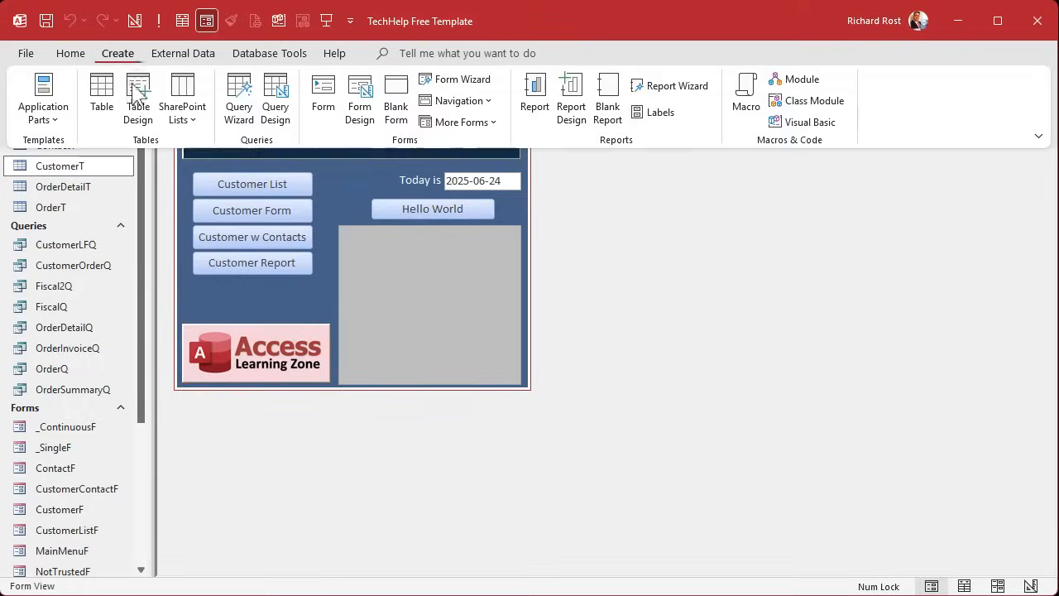
{"action": "left_click", "coordinate": [278, 95]}
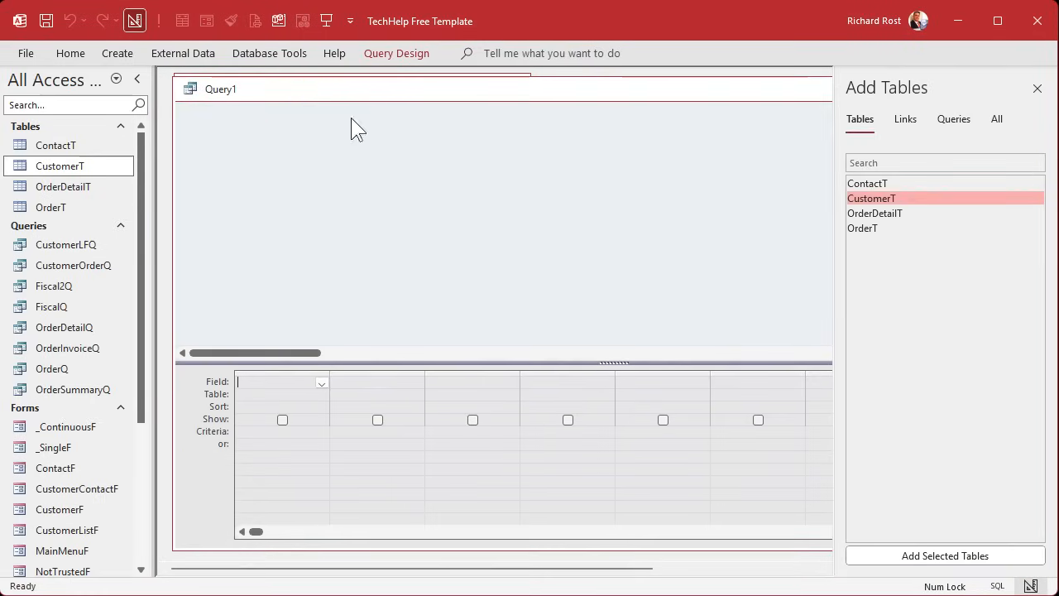
{"action": "double_click", "coordinate": [902, 199]}
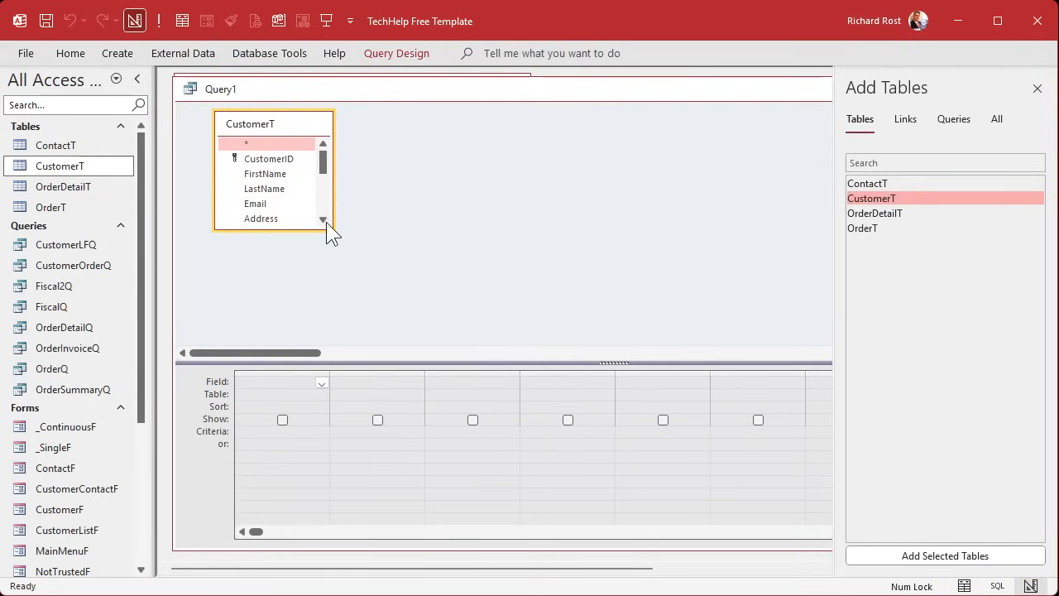
{"action": "left_click_drag", "start_coordinate": [329, 229], "coordinate": [403, 301]}
Step: Add the CustomerSince field to the design grid with the alias D
{"action": "scroll", "coordinate": [305, 275], "scroll_direction": "down", "scroll_amount": 2}
{"action": "double_click", "coordinate": [303, 274]}
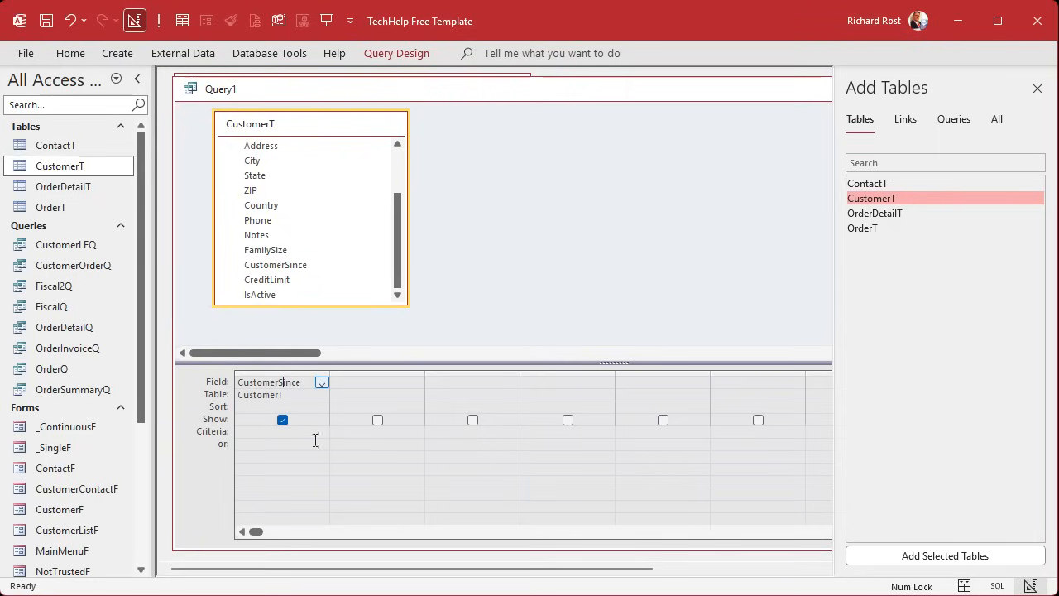
{"action": "type", "text": "D:"}
{"action": "key", "text": "Tab"}
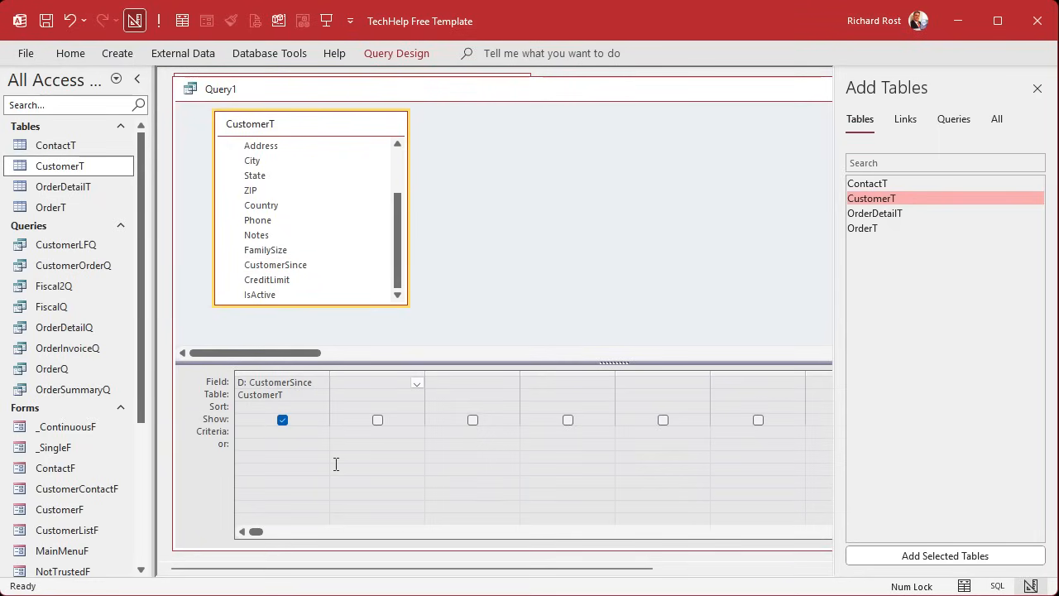
Step: Add the calculated field FiscalQ: ((Month([D]) - 4 + 12) \ 3 MOD 4) + 1 in the second column
{"action": "key", "text": "shift+F2"}
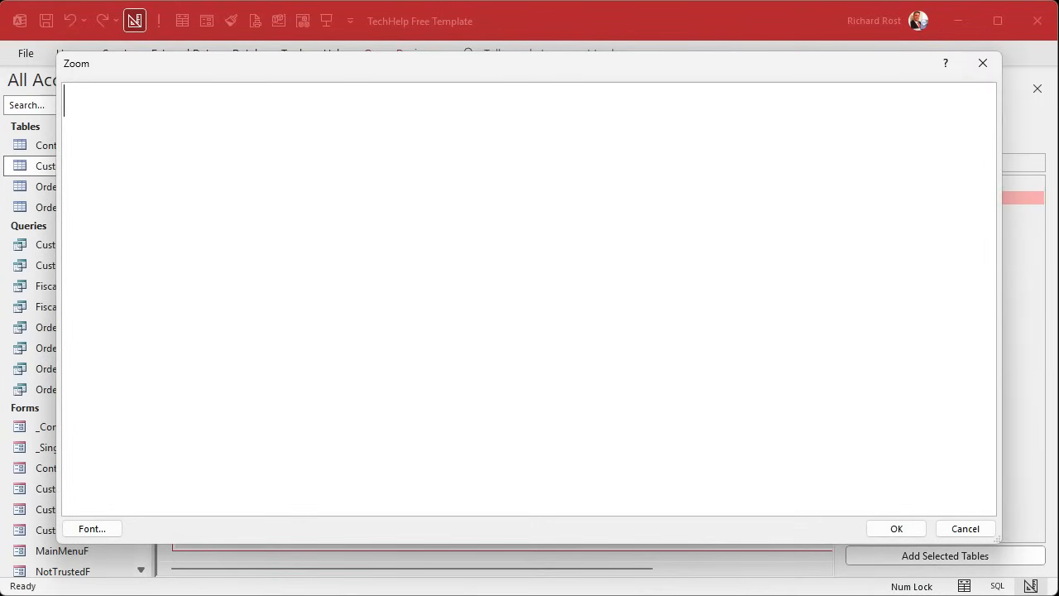
{"action": "key", "text": "alt+Tab"}
{"action": "left_click", "coordinate": [300, 288]}
{"action": "type", "text": "FiscalQ: ((Month([D]) - StartMonth + 12) \\ 3 MOD 4) + 1"}
{"action": "double_click", "coordinate": [370, 100]}
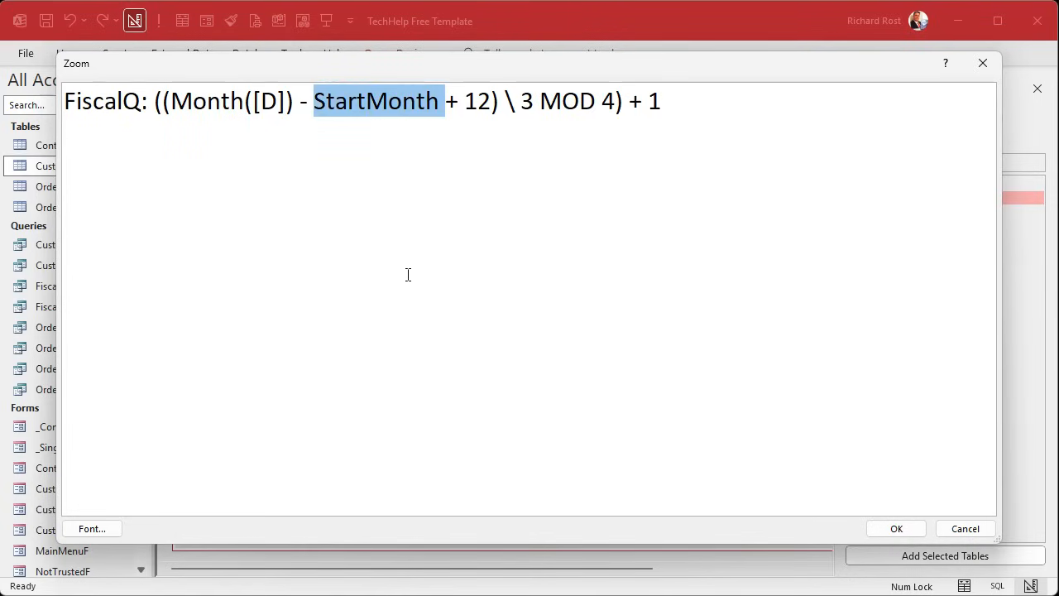
{"action": "type", "text": "4"}
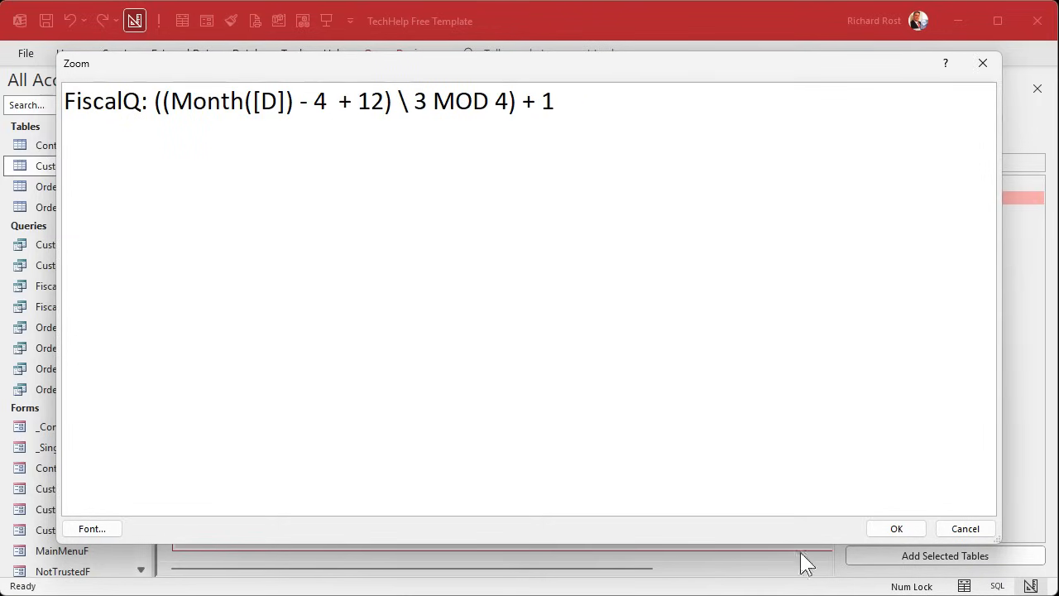
{"action": "left_click", "coordinate": [897, 528]}
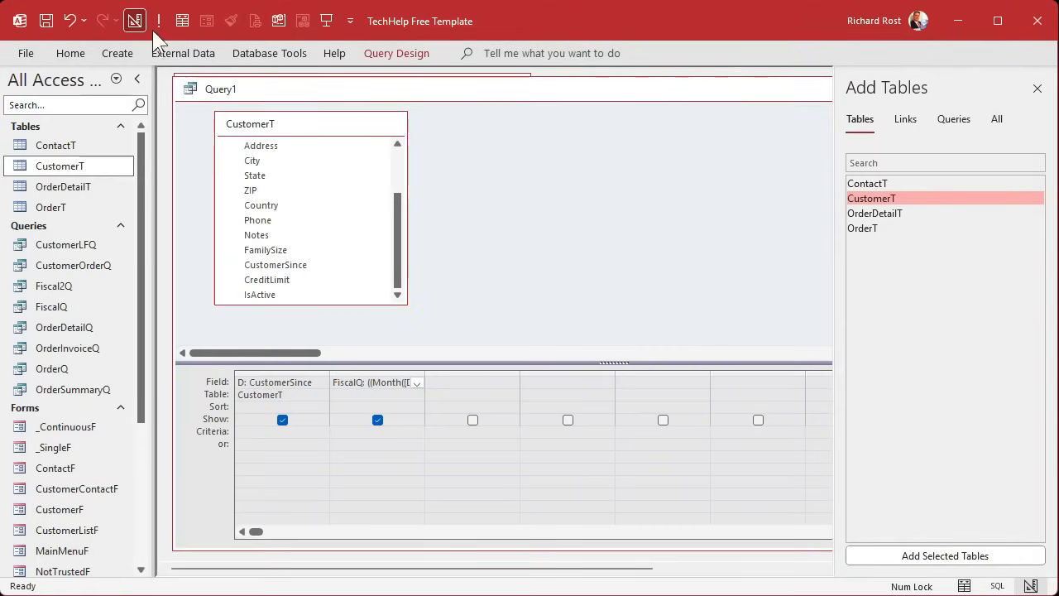
Step: Run the query to check the fiscal quarters, and widen the FiscalQ column in the design grid to show its whole expression
{"action": "left_click", "coordinate": [158, 22]}
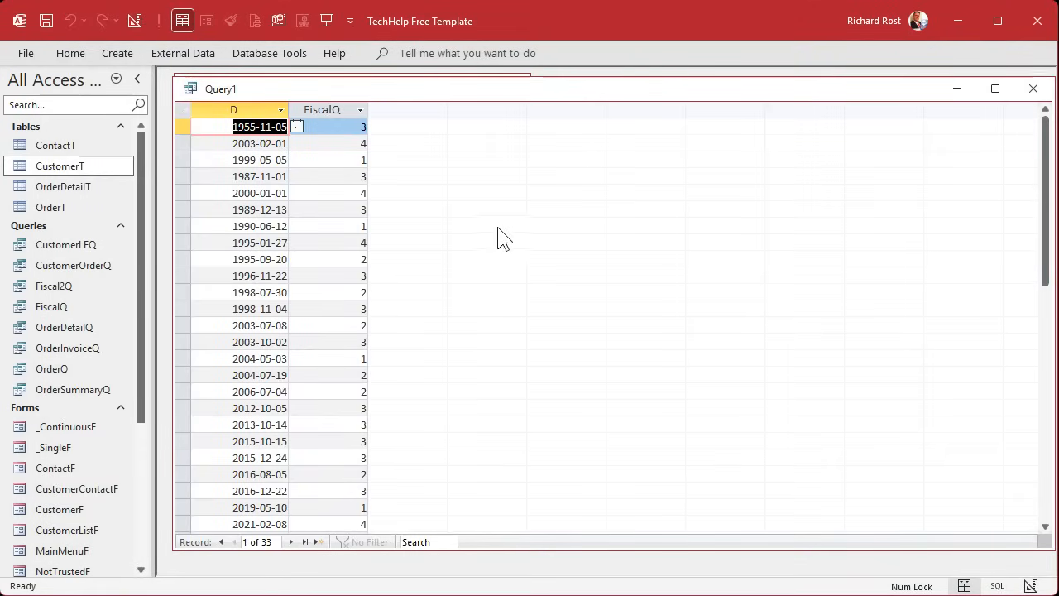
{"action": "left_click", "coordinate": [135, 21]}
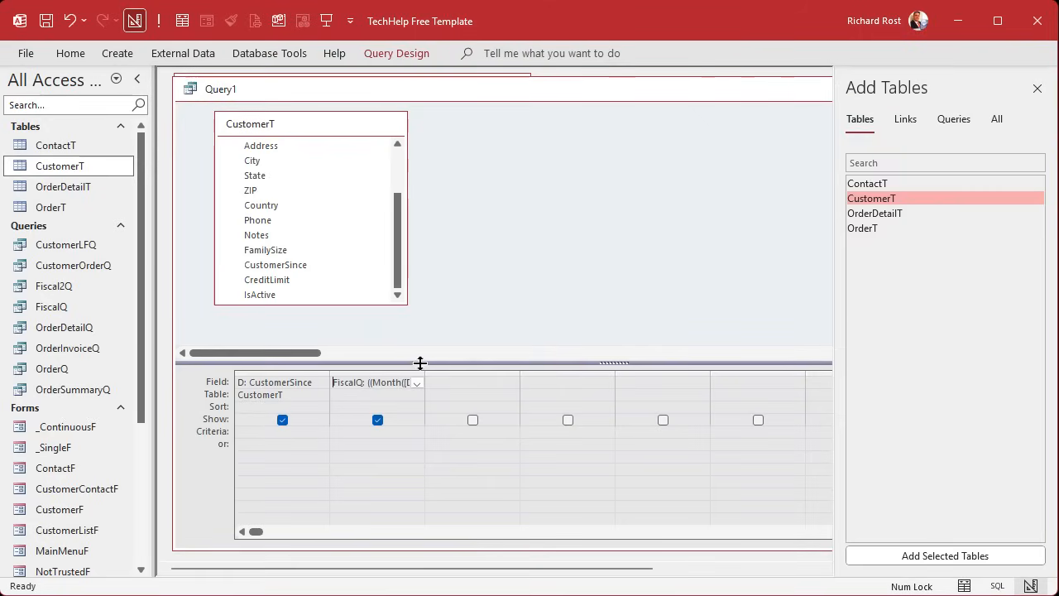
{"action": "left_click_drag", "start_coordinate": [424, 363], "coordinate": [567, 368]}
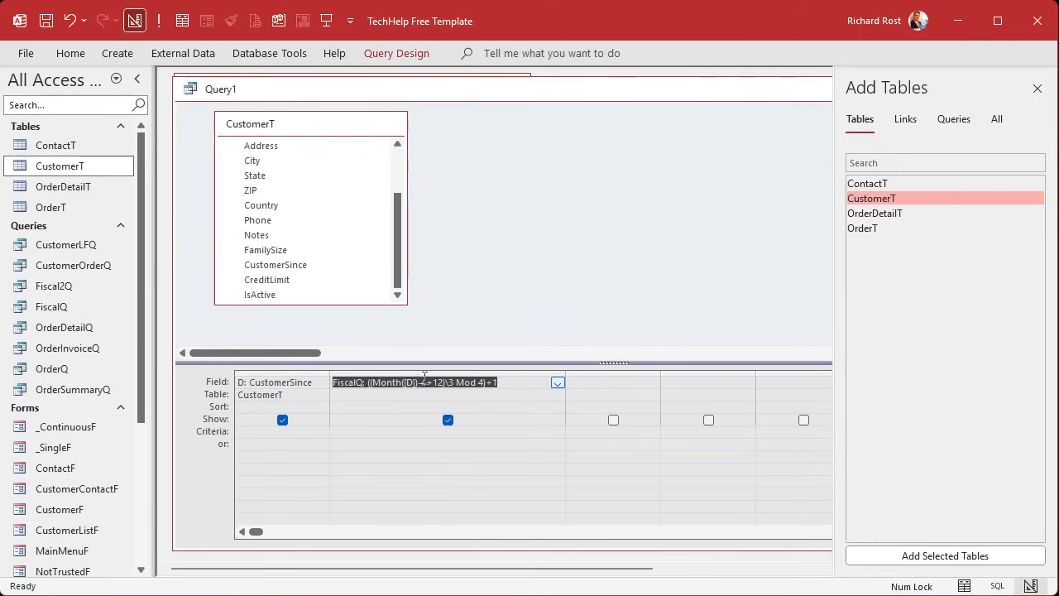
Step: Sort the FiscalQ column in ascending order and try to run the query
{"action": "left_click", "coordinate": [546, 406]}
{"action": "left_click", "coordinate": [558, 407]}
{"action": "left_click", "coordinate": [542, 419]}
{"action": "left_click", "coordinate": [508, 456]}
{"action": "left_click", "coordinate": [159, 18]}
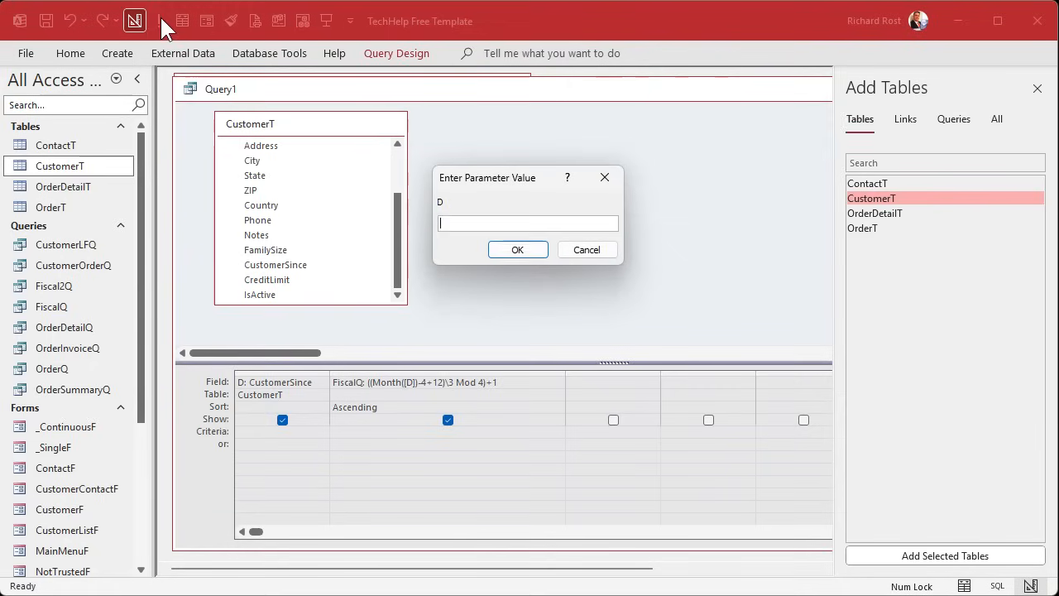
{"action": "left_click", "coordinate": [587, 250]}
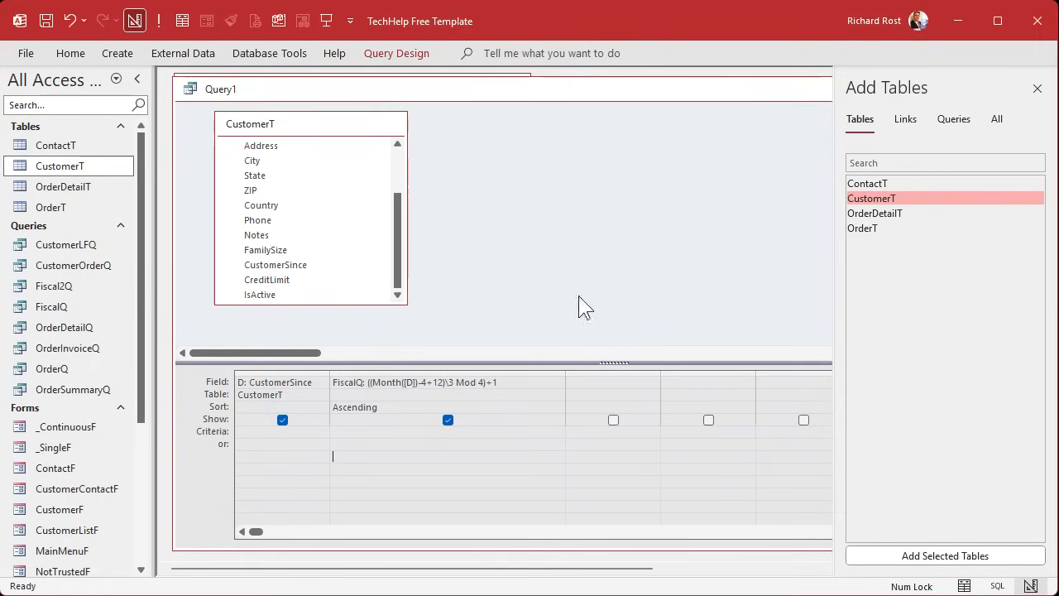
Step: Remove the D alias from CustomerSince, replace D with CustomerSince in the FiscalQ expression, and run the query
{"action": "left_click", "coordinate": [293, 381]}
{"action": "left_click_drag", "start_coordinate": [250, 382], "coordinate": [215, 378]}
{"action": "key", "text": "Delete"}
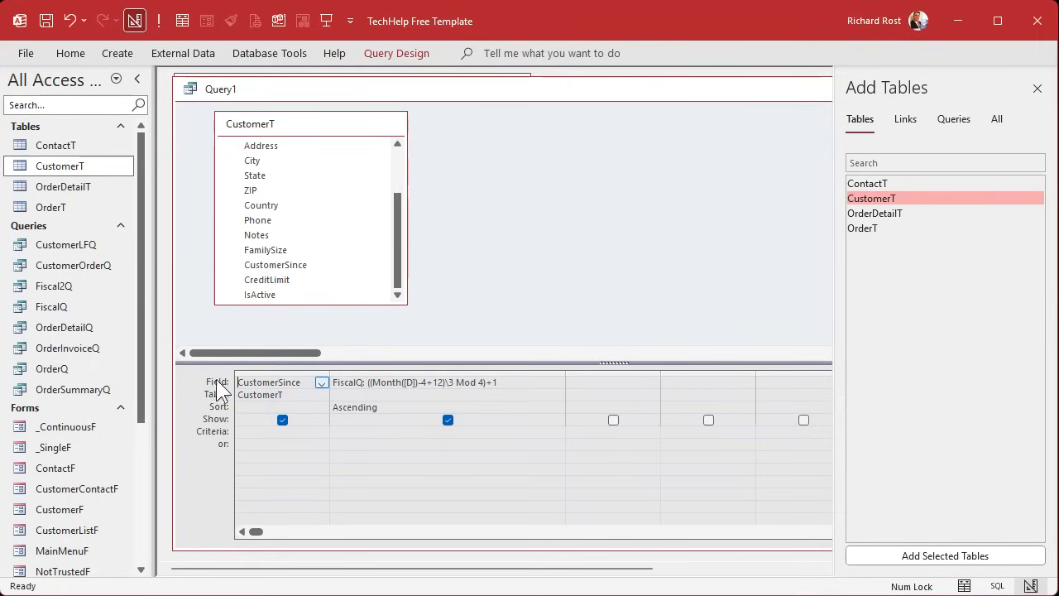
{"action": "double_click", "coordinate": [243, 383]}
{"action": "key", "text": "ctrl+c"}
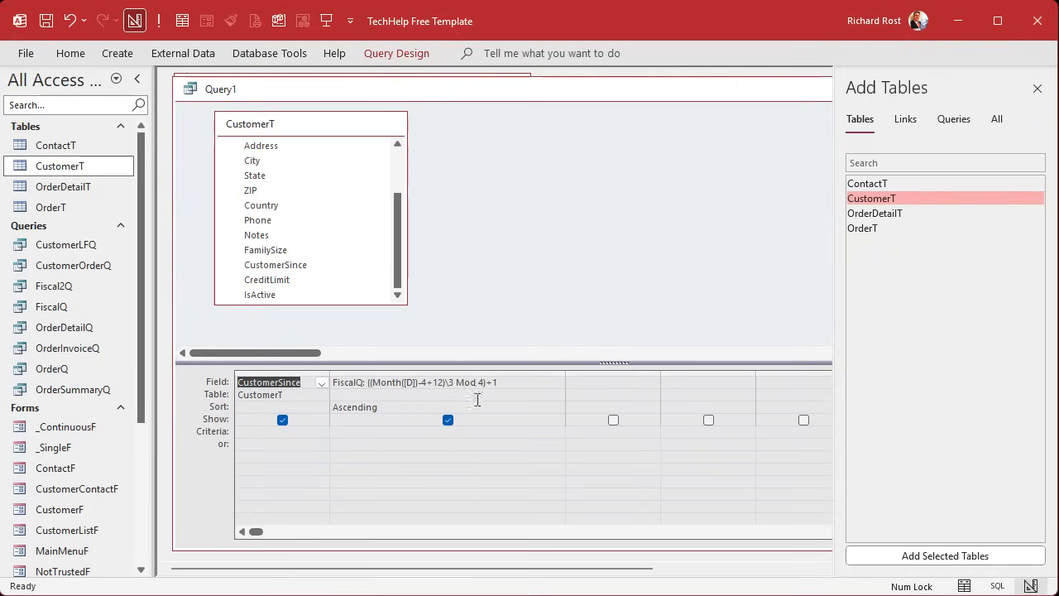
{"action": "double_click", "coordinate": [408, 382]}
{"action": "key", "text": "ctrl+v"}
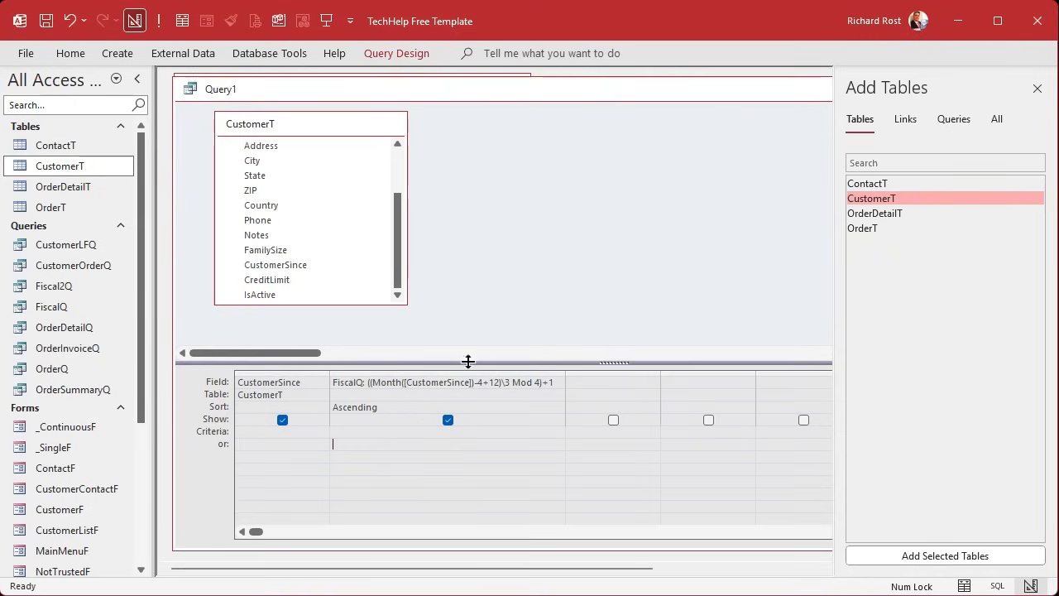
{"action": "left_click", "coordinate": [159, 20]}
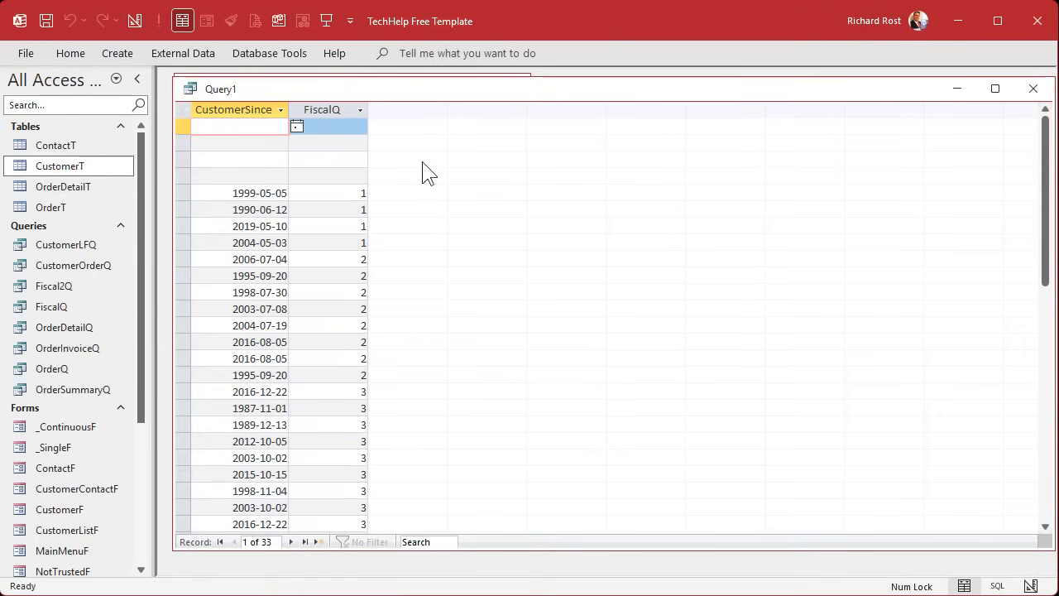
Step: Add the criterion Is Not Null to the CustomerSince column and run the query
{"action": "left_click", "coordinate": [134, 21]}
{"action": "type", "text": "is not null"}
{"action": "key", "text": "Tab"}
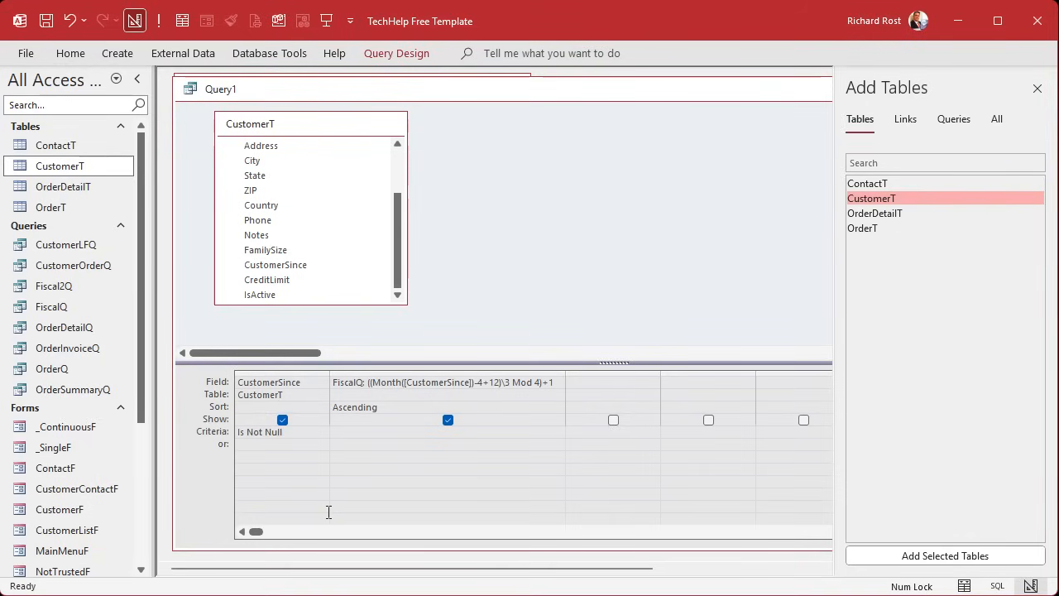
{"action": "left_click", "coordinate": [158, 21]}
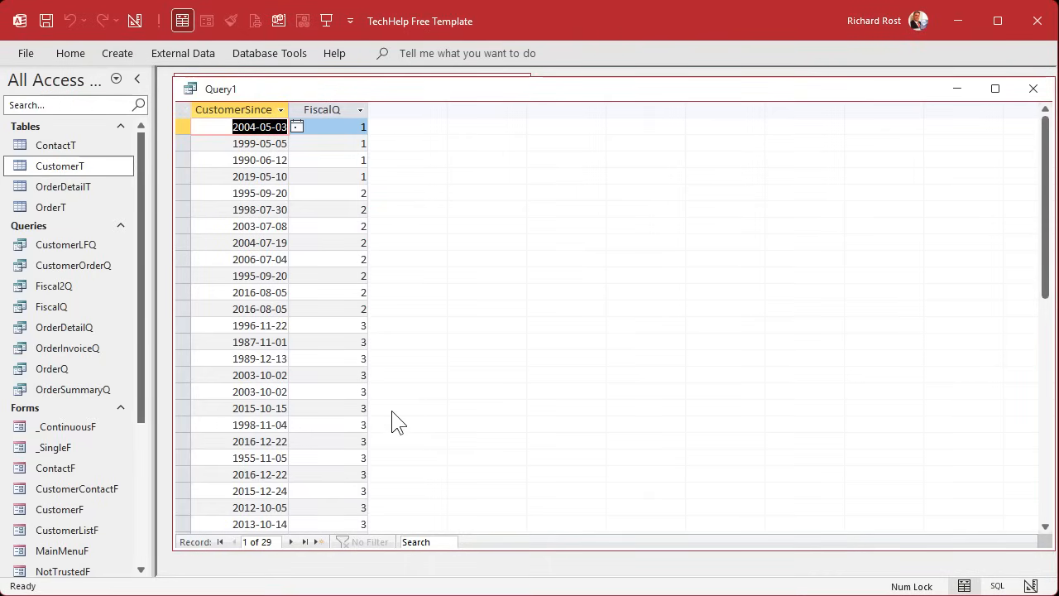
Step: Change the start month in the FiscalQ expression to 2 and run the query to check the quarters
{"action": "left_click", "coordinate": [135, 21]}
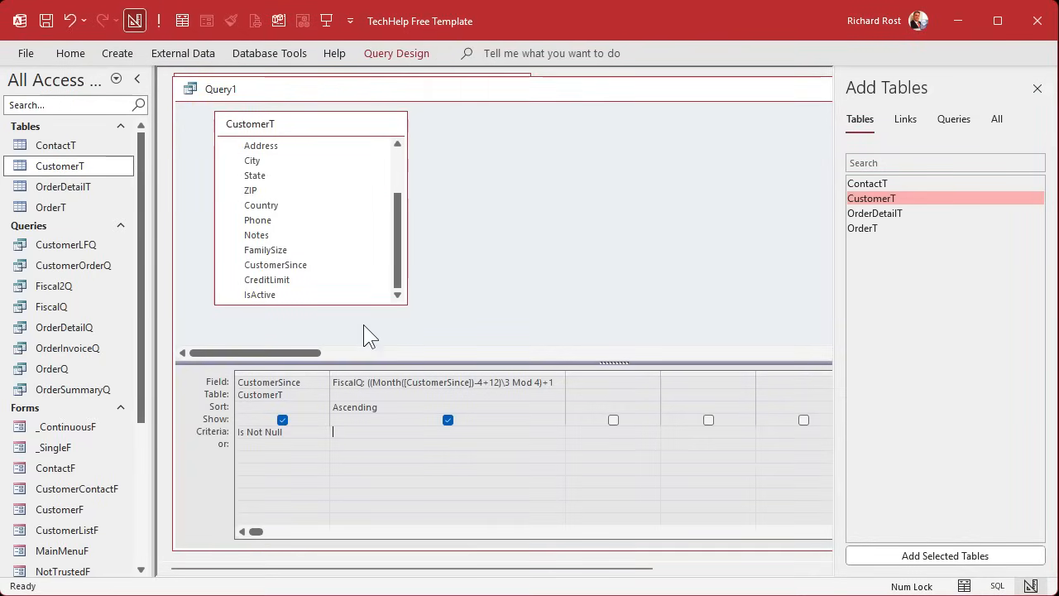
{"action": "double_click", "coordinate": [480, 382]}
{"action": "type", "text": "2"}
{"action": "left_click", "coordinate": [158, 21]}
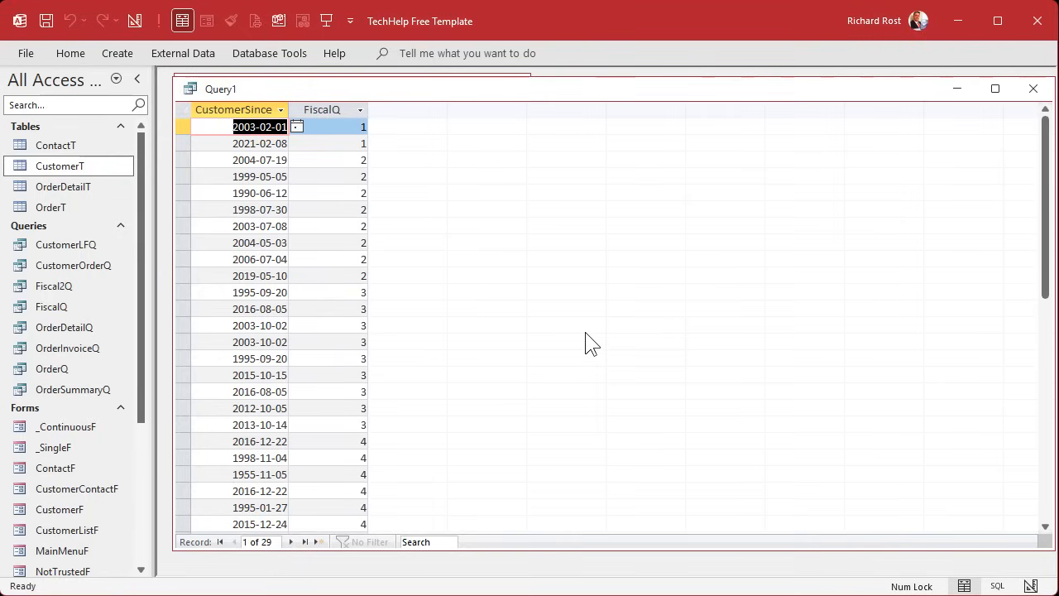
Step: Open the FiscalQ expression in the Zoom window in design view and examine its integer division and Mod operators
{"action": "left_click", "coordinate": [135, 20]}
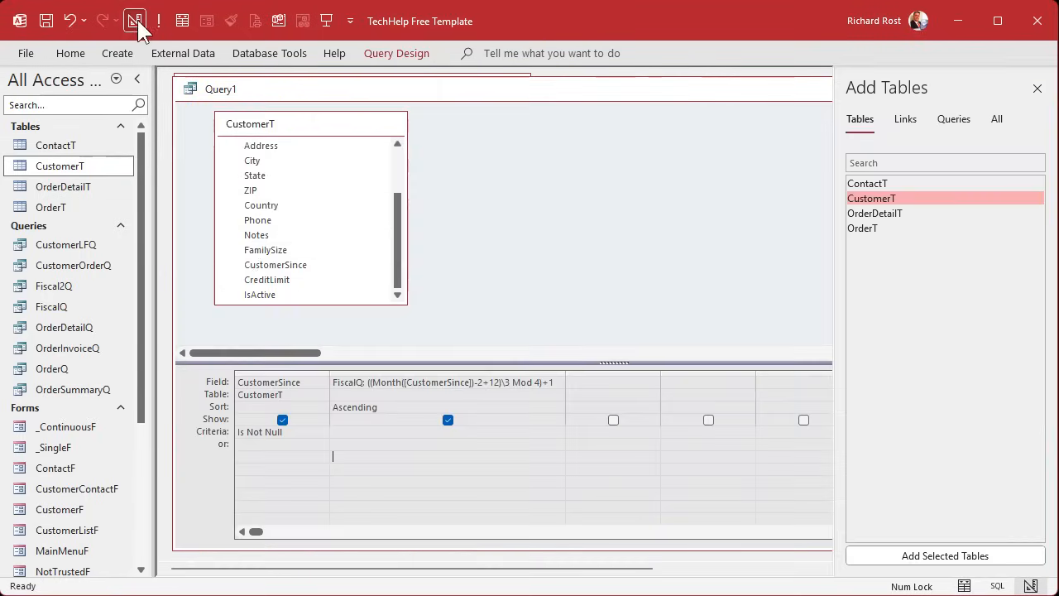
{"action": "left_click", "coordinate": [497, 381]}
{"action": "key", "text": "shift+F2"}
{"action": "left_click_drag", "start_coordinate": [510, 101], "coordinate": [521, 101]}
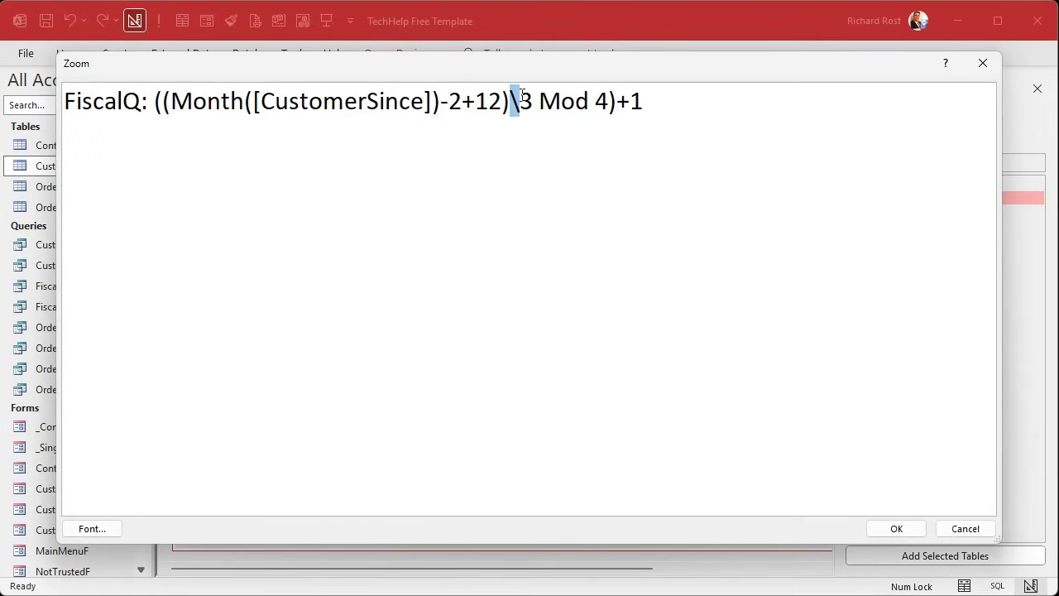
{"action": "double_click", "coordinate": [568, 103]}
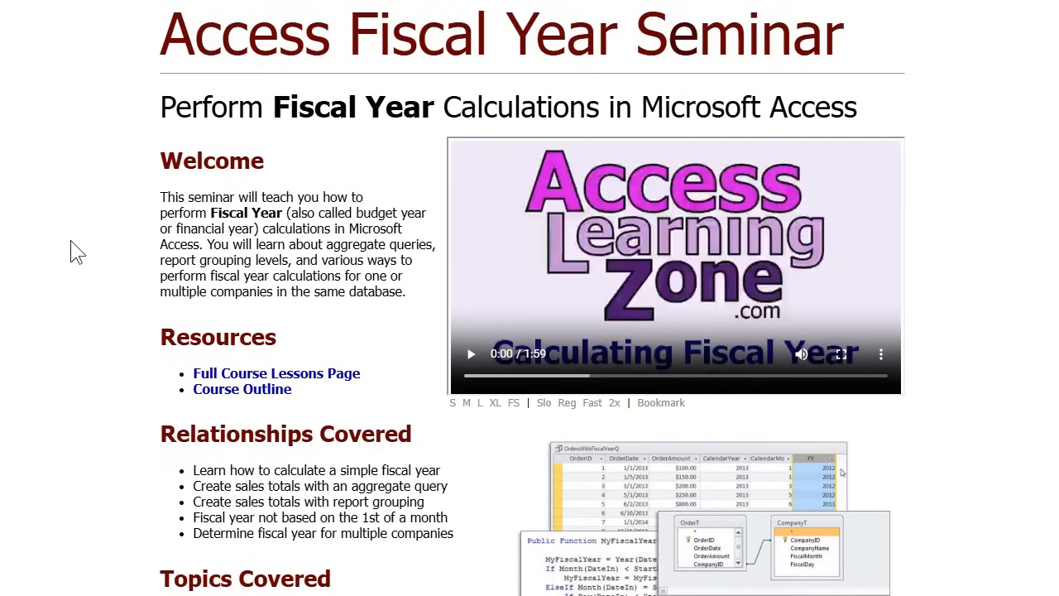
Step: Review the Access Fiscal Year Seminar web page, examining its covered topics, including start dates within a month and multiple companies
{"action": "left_click_drag", "start_coordinate": [359, 49], "coordinate": [619, 53]}
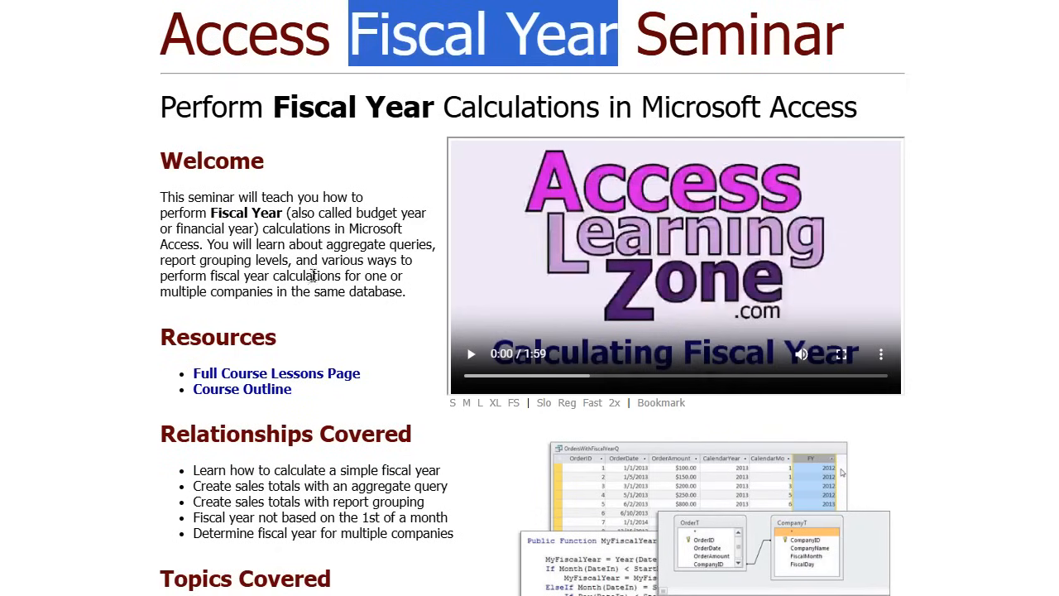
{"action": "scroll", "coordinate": [315, 276], "scroll_direction": "down", "scroll_amount": 3}
{"action": "scroll", "coordinate": [314, 276], "scroll_direction": "down", "scroll_amount": 1}
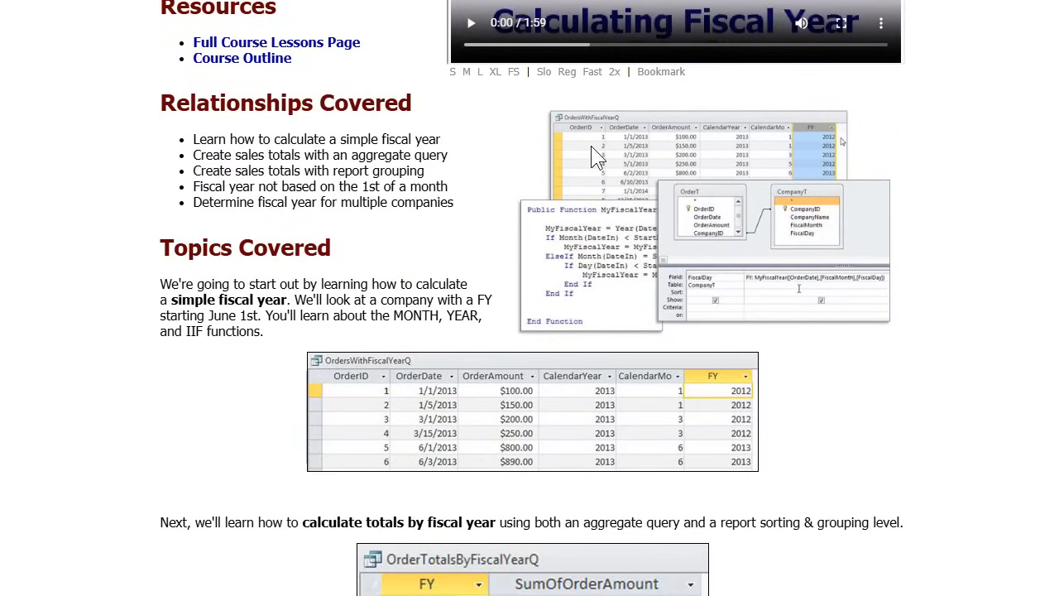
{"action": "left_click_drag", "start_coordinate": [345, 170], "coordinate": [433, 175]}
{"action": "left_click", "coordinate": [432, 176]}
{"action": "left_click_drag", "start_coordinate": [196, 187], "coordinate": [486, 192]}
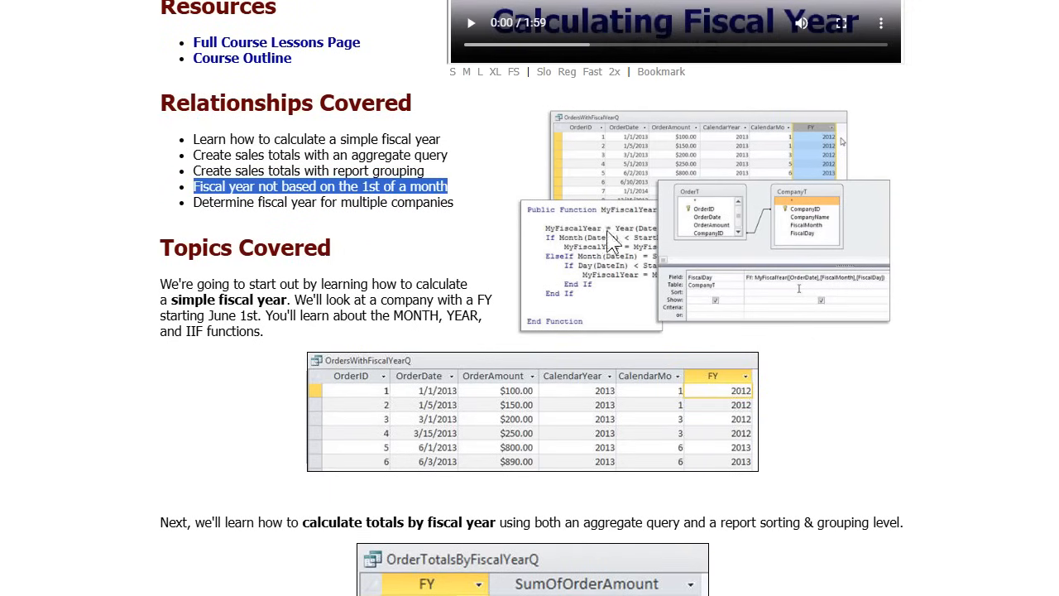
{"action": "left_click_drag", "start_coordinate": [340, 202], "coordinate": [475, 207]}
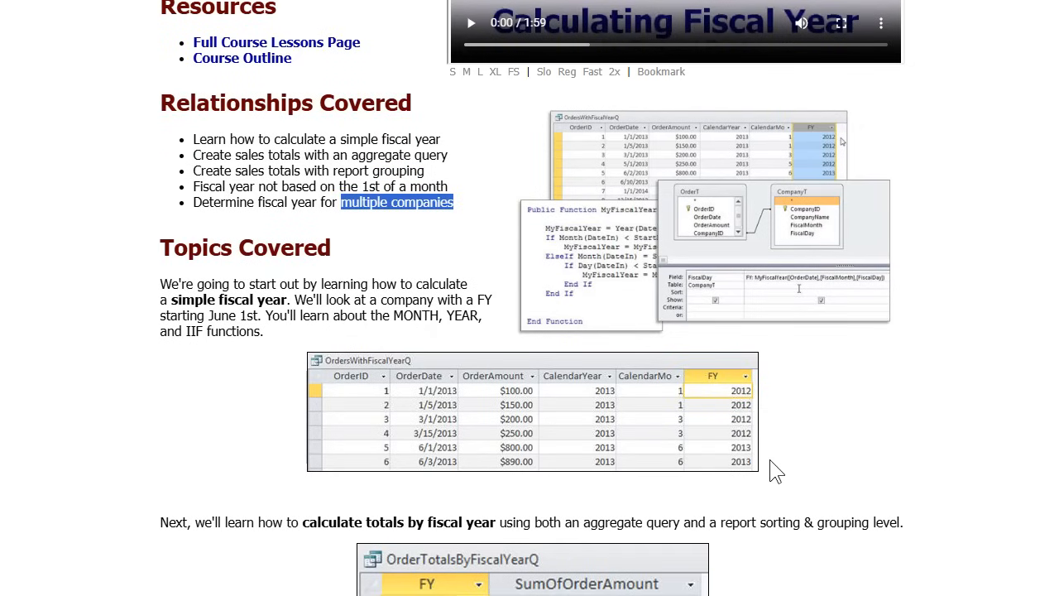
{"action": "scroll", "coordinate": [785, 406], "scroll_direction": "down", "scroll_amount": 2}
{"action": "scroll", "coordinate": [785, 403], "scroll_direction": "down", "scroll_amount": 4}
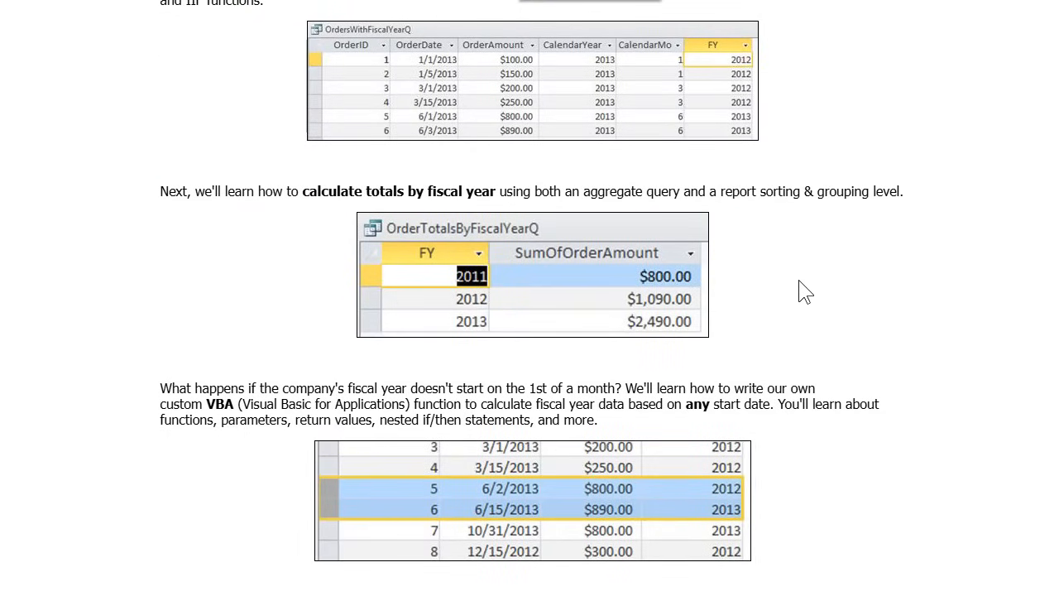
{"action": "scroll", "coordinate": [808, 290], "scroll_direction": "down", "scroll_amount": 3}
{"action": "scroll", "coordinate": [808, 290], "scroll_direction": "down", "scroll_amount": 2}
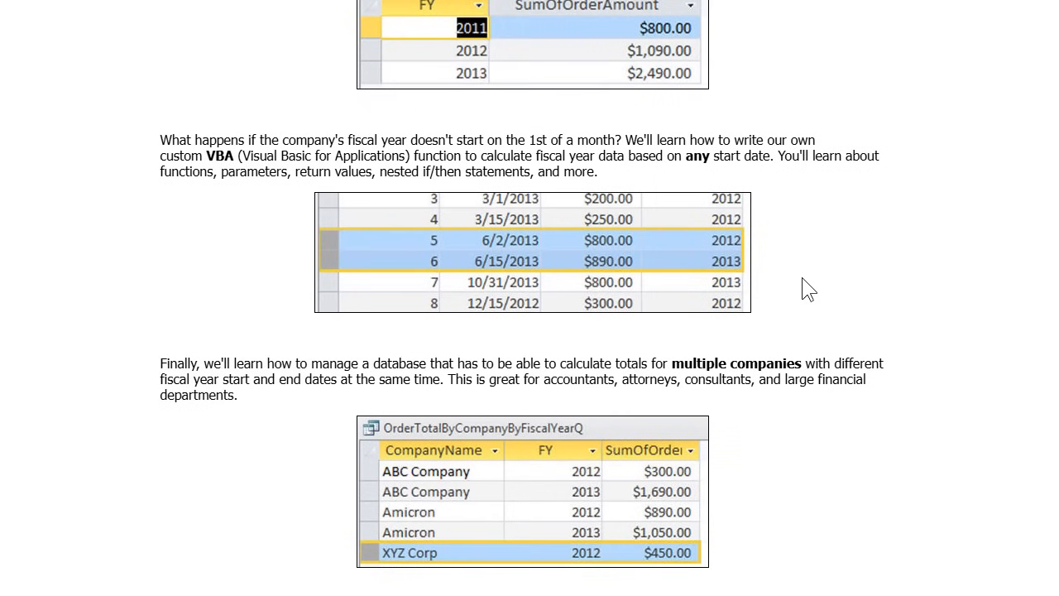